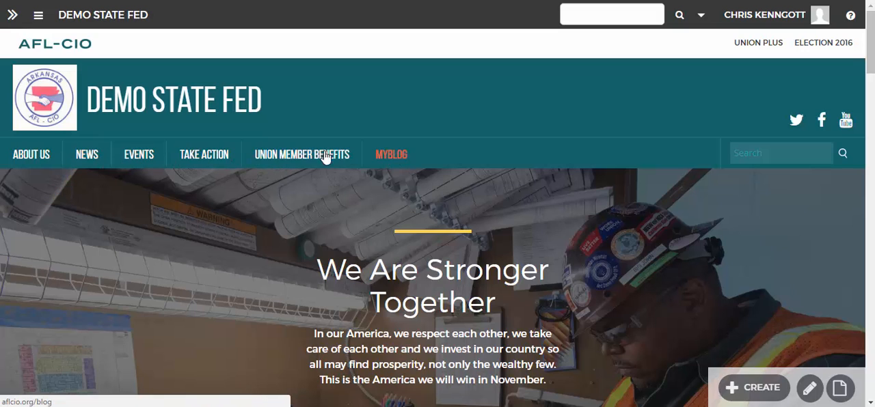
Step: Reveal the administration sidebar and examine the task and configuration options for the DEMO State Fed space
mouse_move(43, 155)
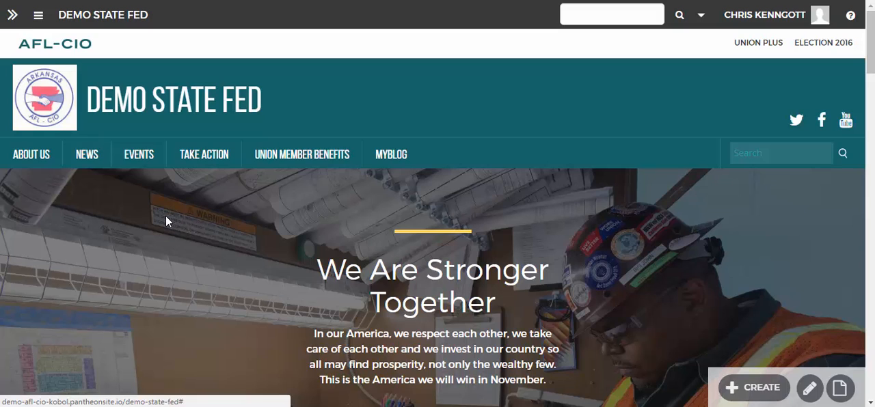
click(14, 17)
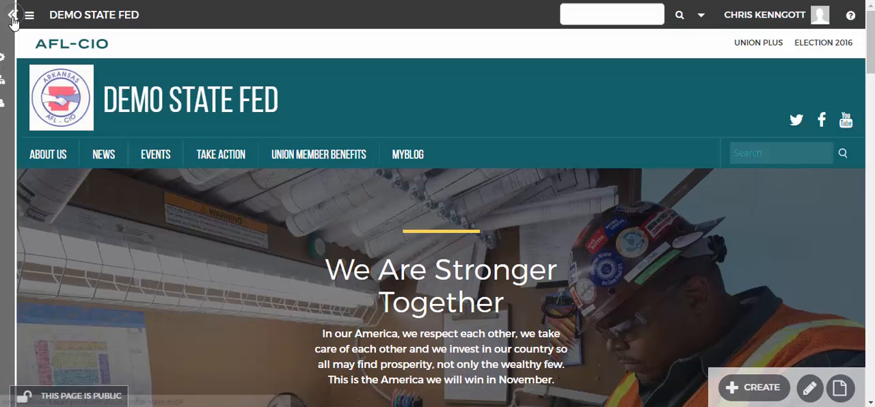
click(13, 19)
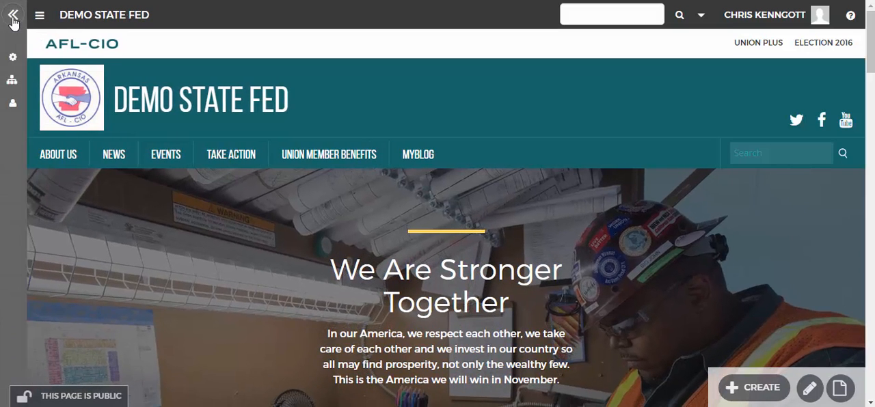
click(13, 19)
click(13, 19)
click(12, 15)
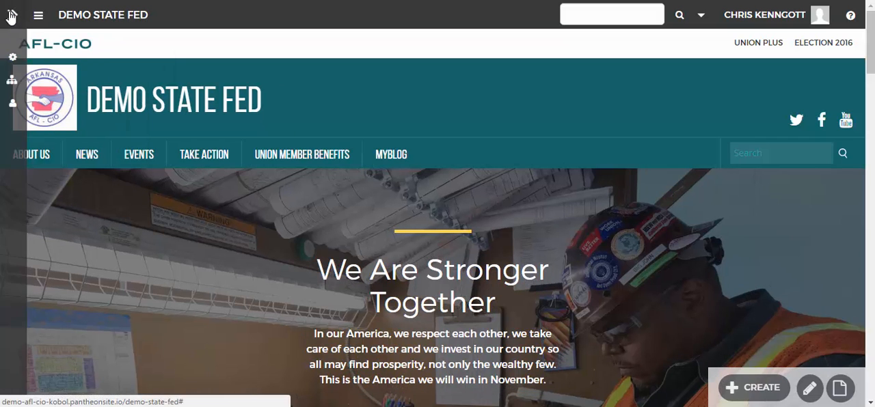
click(11, 16)
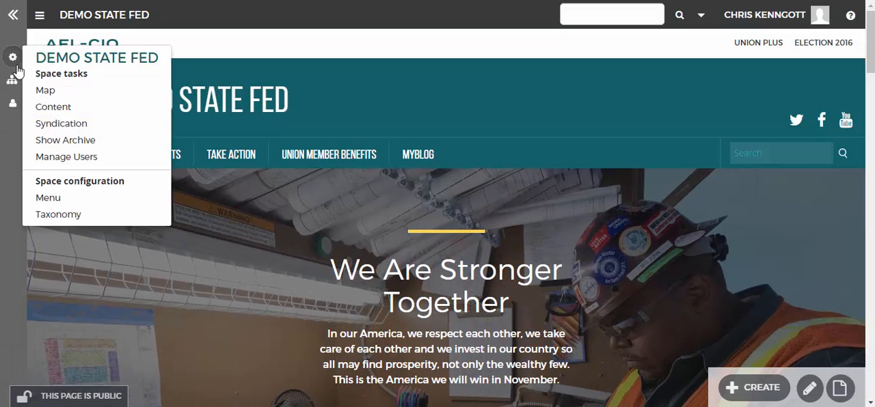
mouse_move(15, 57)
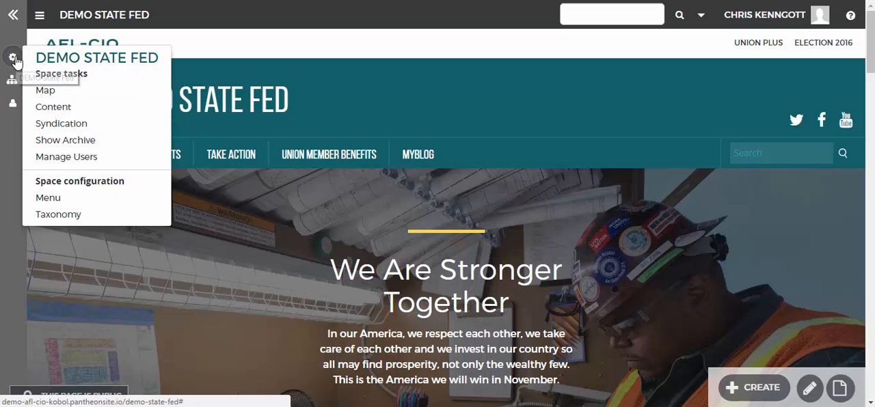
click(13, 25)
click(14, 25)
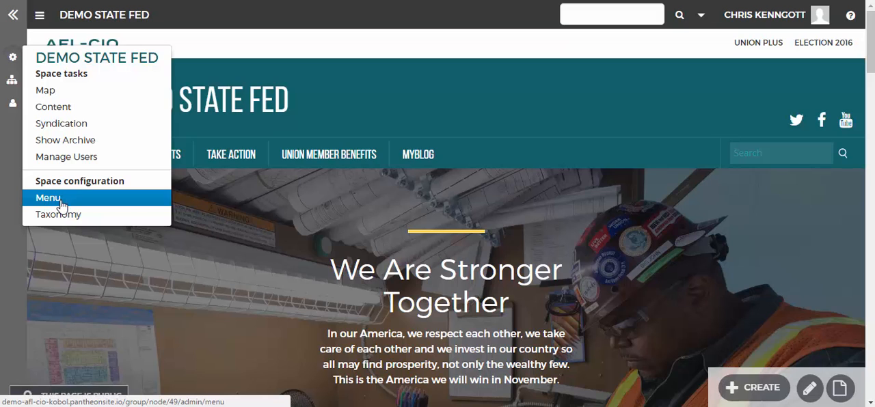
click(7, 19)
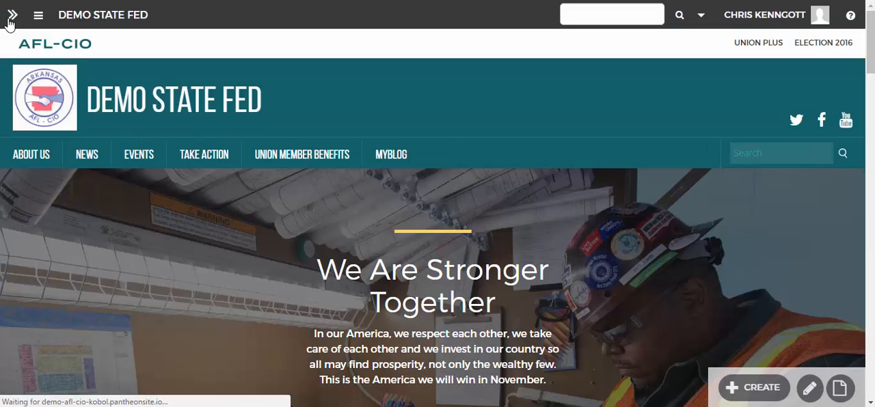
Step: In the space's menu configuration, nest the MyBlog link under About Us below My Basic Page and save
click(12, 16)
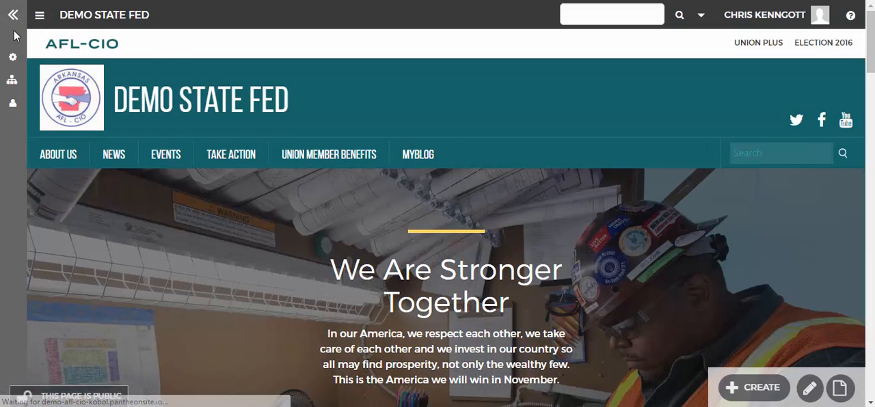
mouse_move(15, 71)
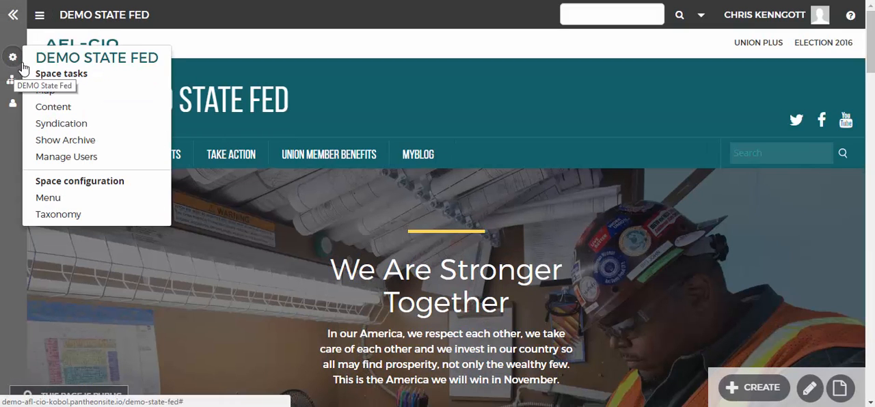
click(77, 199)
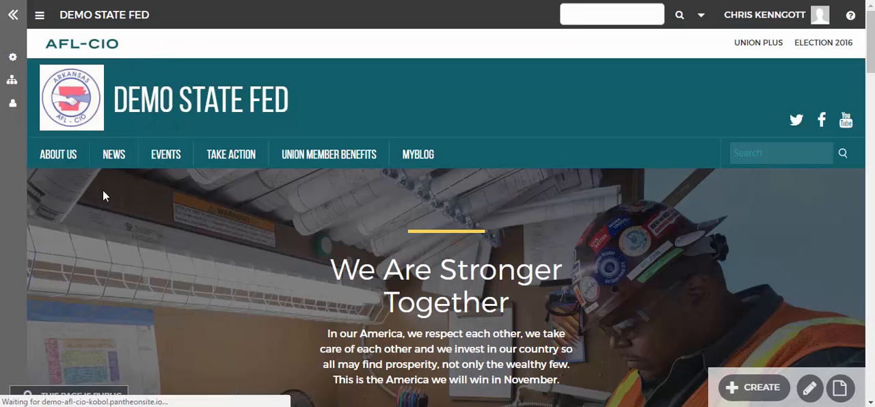
scroll(266, 250, down, 4)
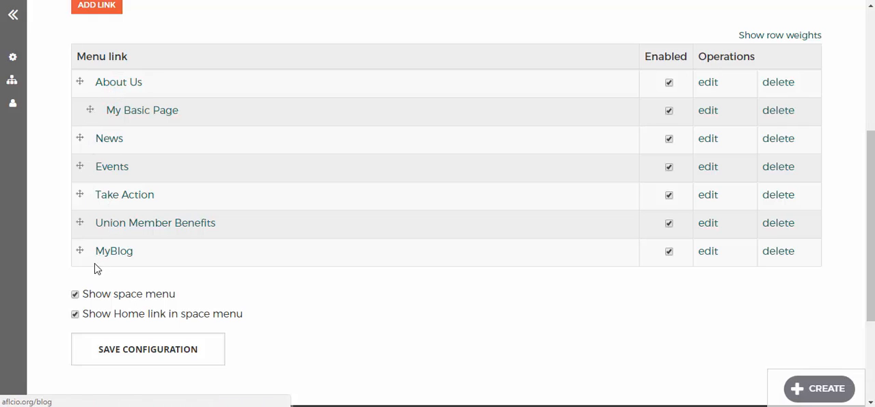
drag(78, 250, 92, 141)
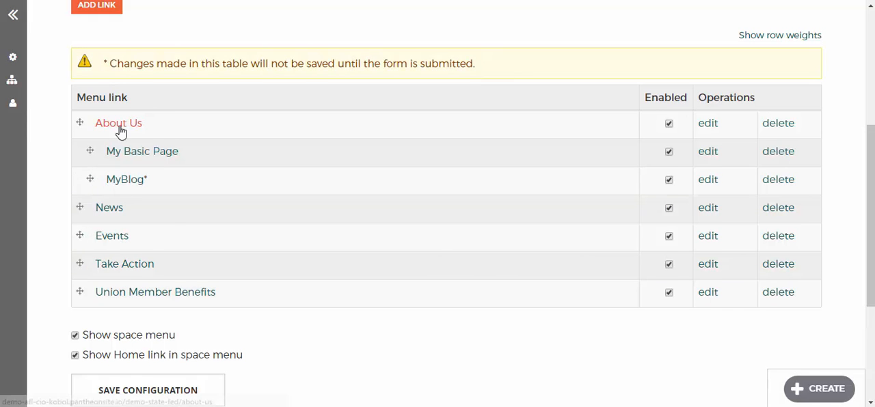
scroll(118, 281, down, 2)
click(127, 267)
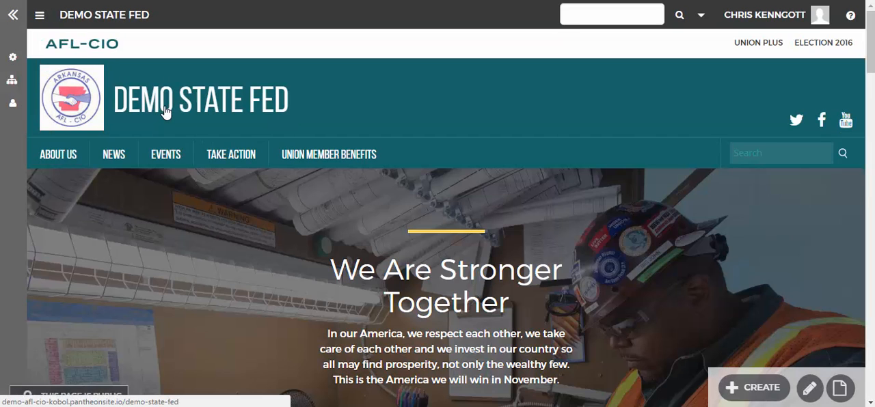
Step: Check the About Us submenu on the space homepage and follow its MyBlog link
mouse_move(71, 158)
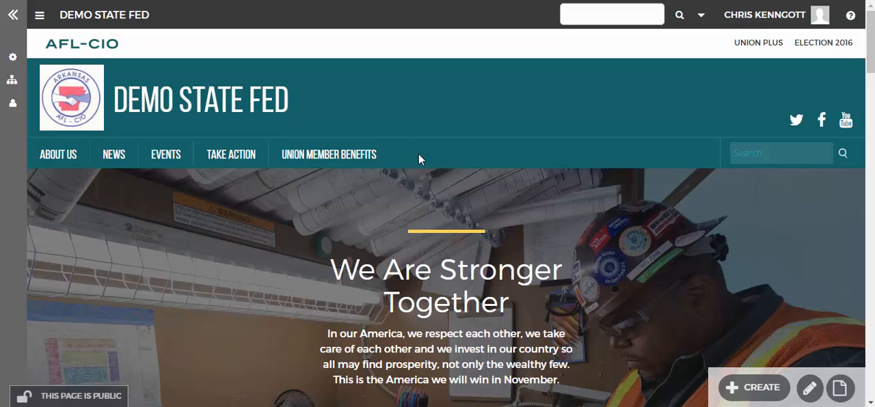
mouse_move(48, 167)
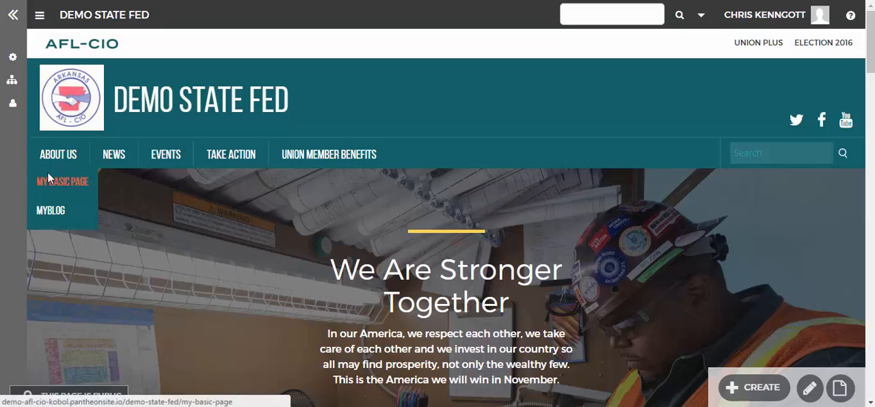
click(52, 212)
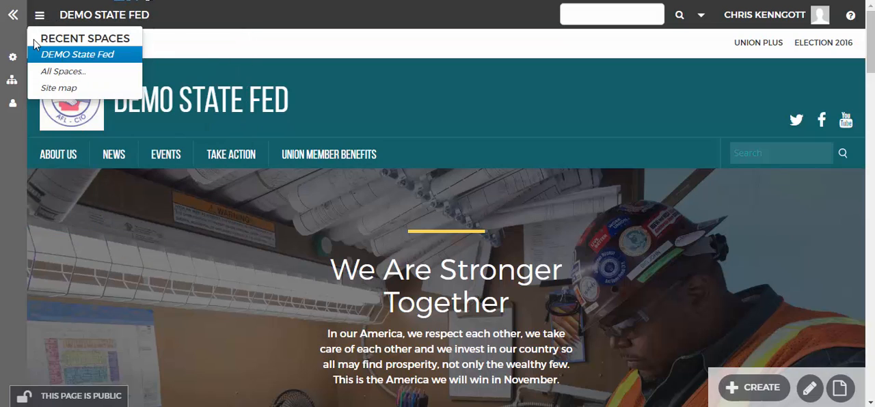
Step: In the space's menu configuration, move the MyBlog link to the top level below Union Member Benefits
mouse_move(14, 58)
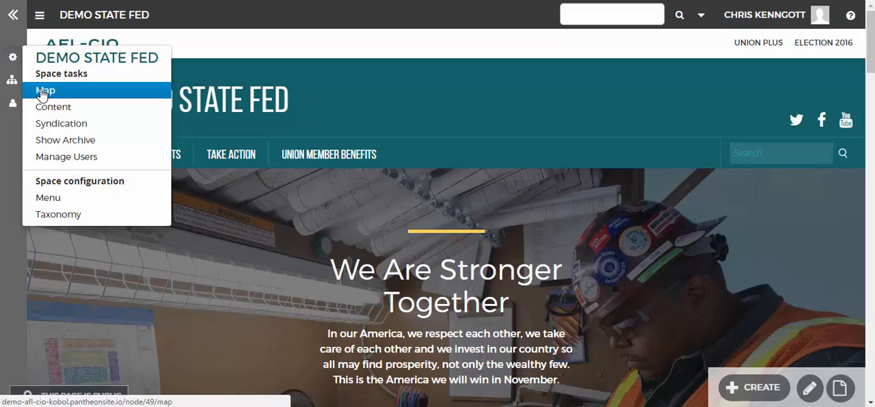
click(45, 198)
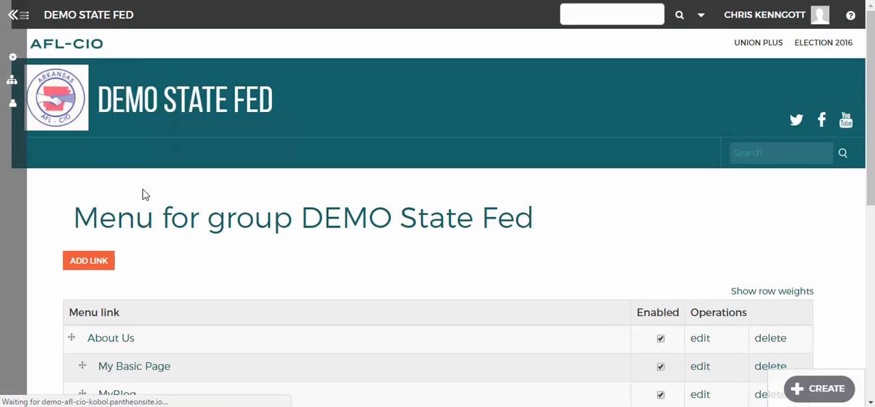
scroll(164, 226, down, 5)
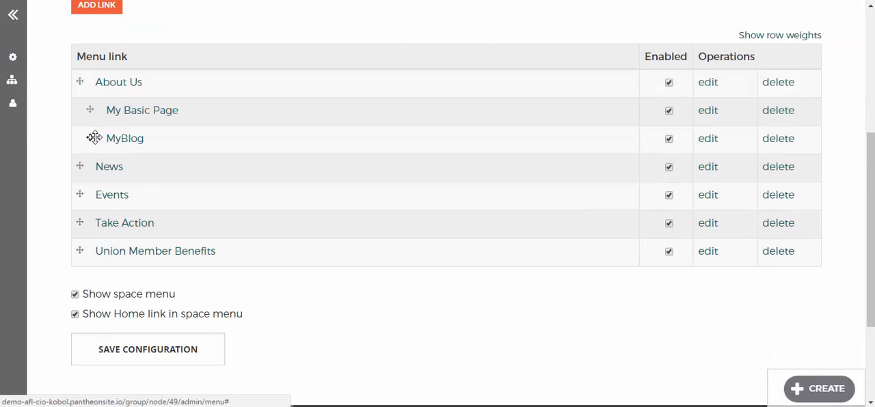
drag(94, 139, 84, 269)
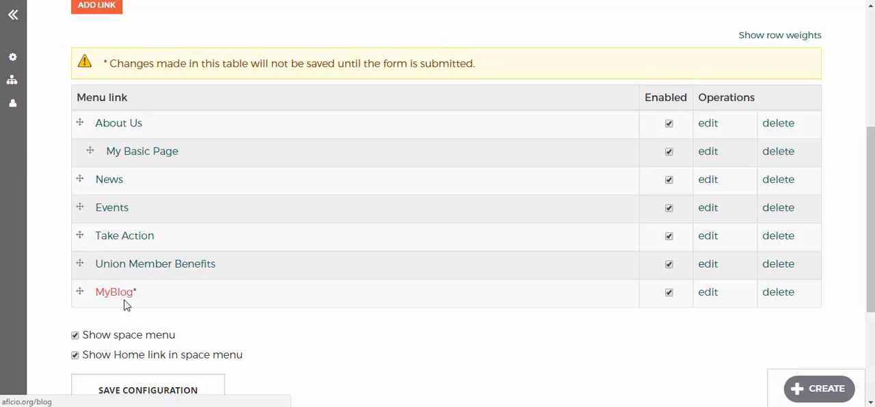
scroll(193, 288, down, 1)
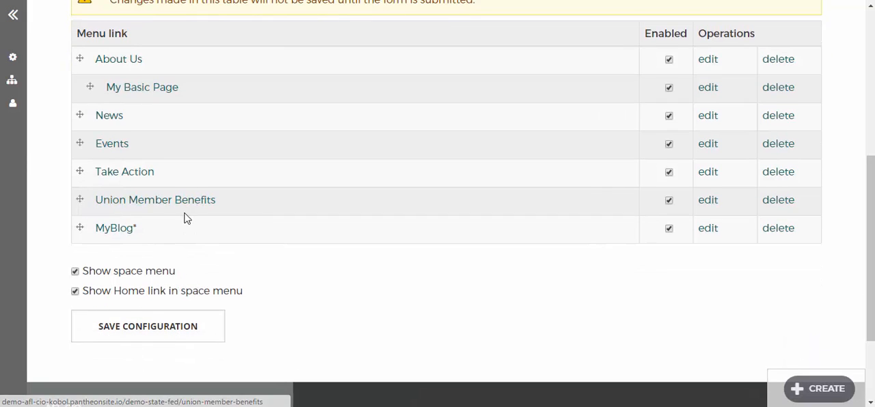
Step: Disable the My Basic Page link, save the menu configuration and return to the space homepage
scroll(178, 207, up, 1)
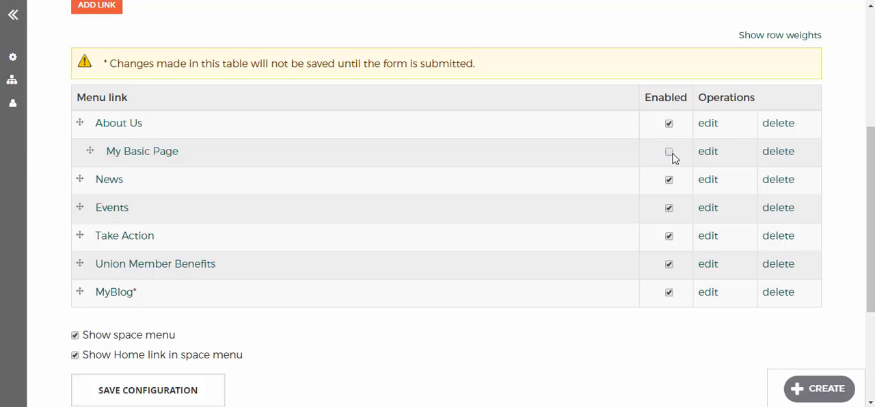
scroll(273, 287, down, 1)
click(156, 334)
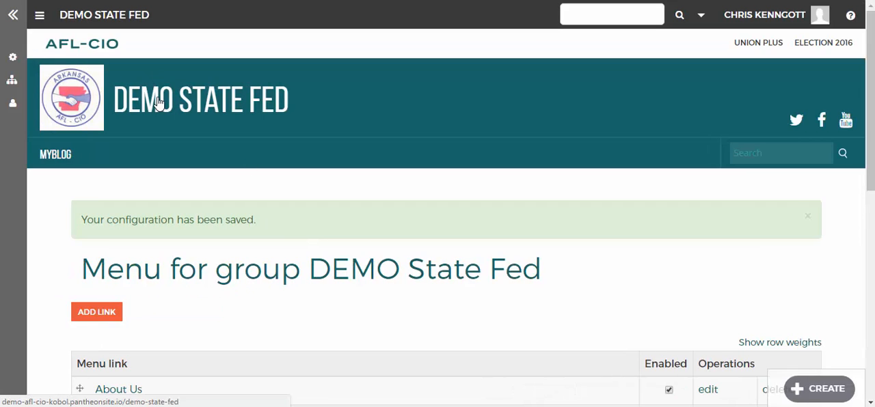
click(174, 99)
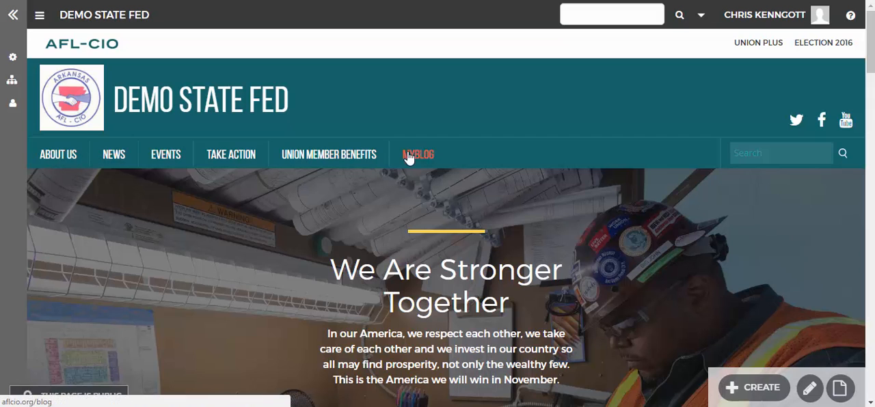
Step: From the space's menu configuration, edit the My Basic Page link and change its title to My Basic News Page
click(12, 57)
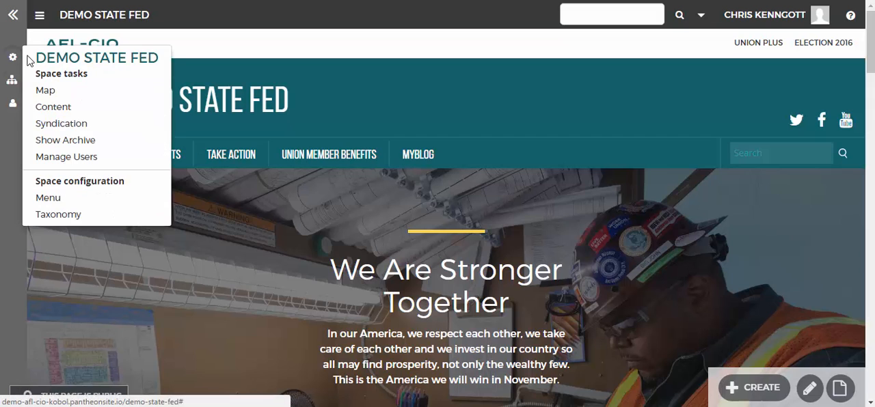
click(52, 199)
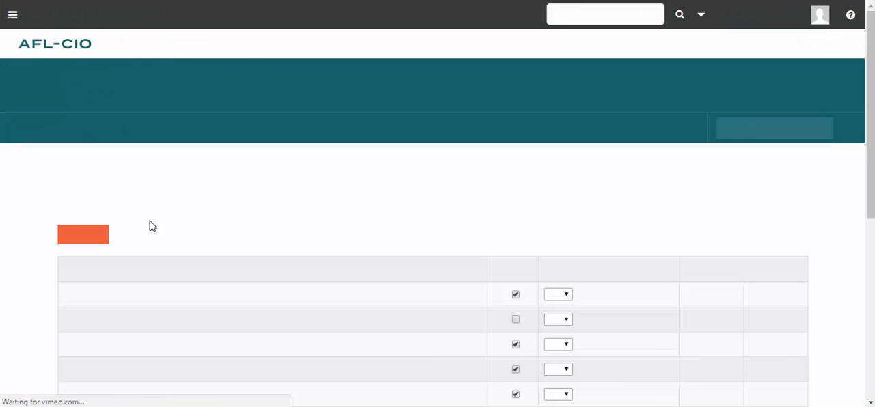
scroll(148, 220, down, 2)
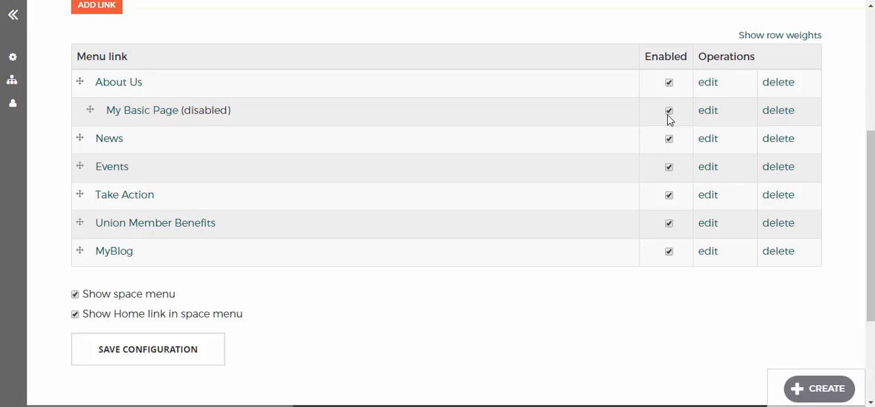
click(709, 110)
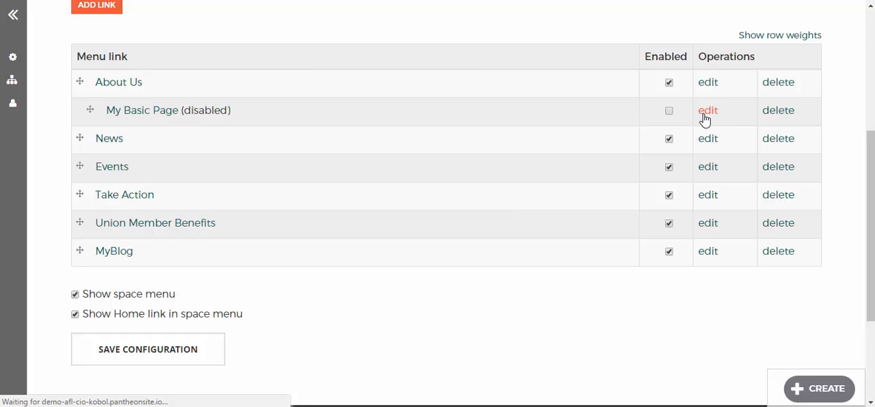
scroll(363, 216, down, 2)
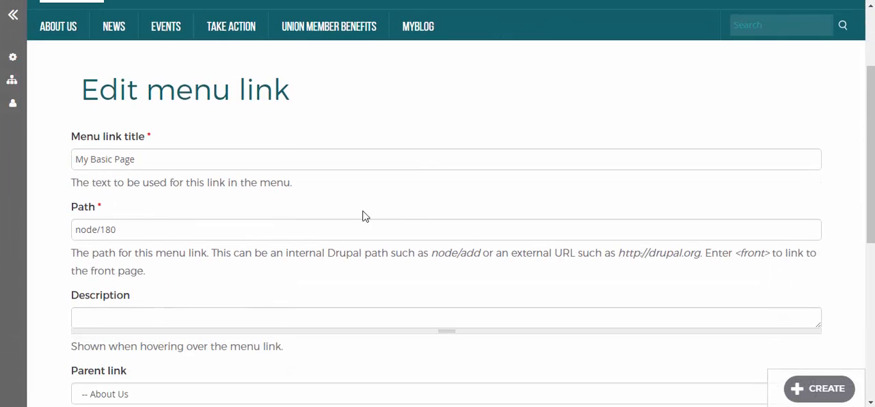
click(156, 162)
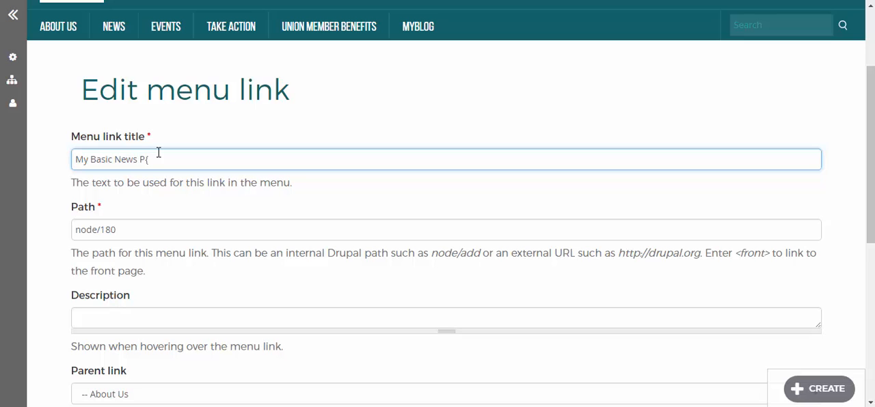
Step: Set the menu link's parent link to News, leaving its description empty
scroll(158, 156, down, 3)
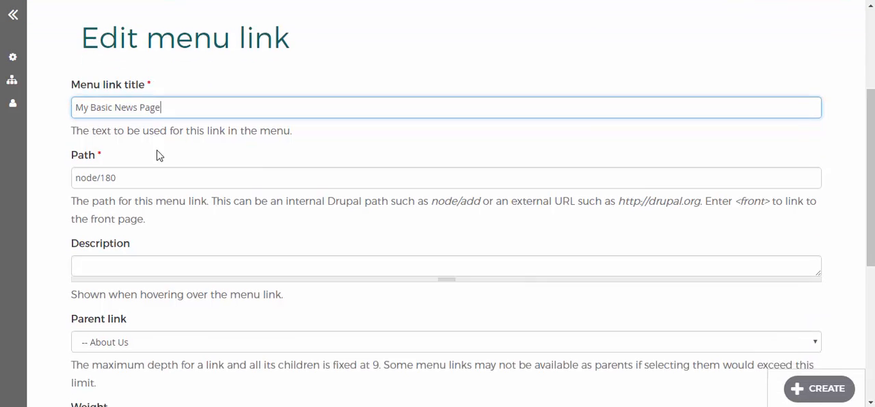
click(159, 121)
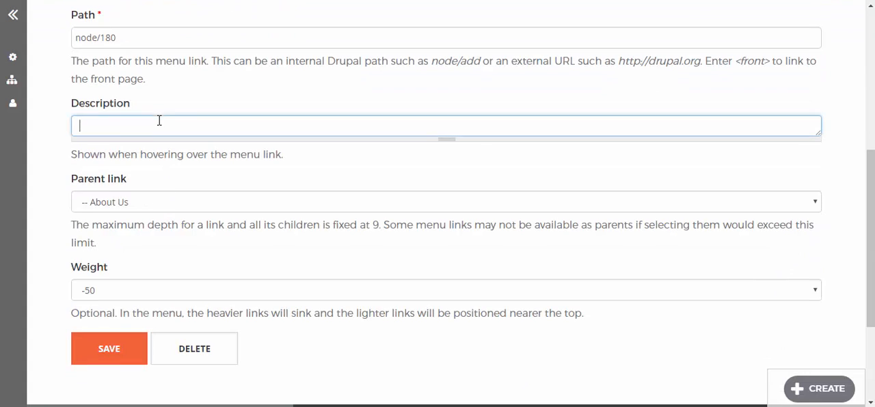
click(133, 208)
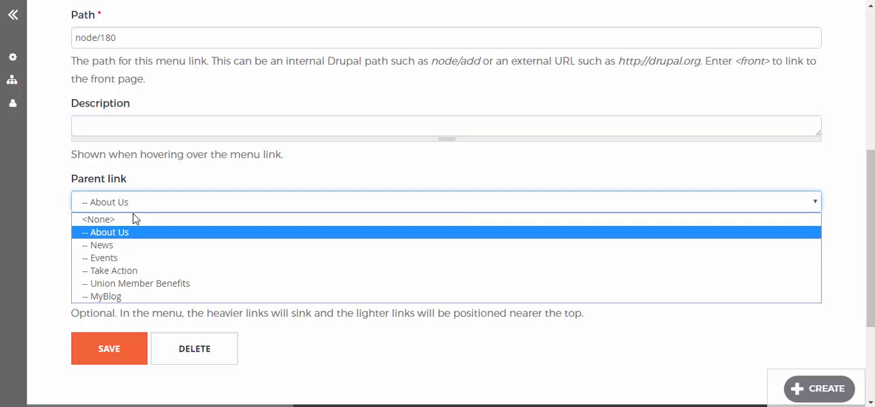
click(126, 247)
scroll(130, 302, down, 1)
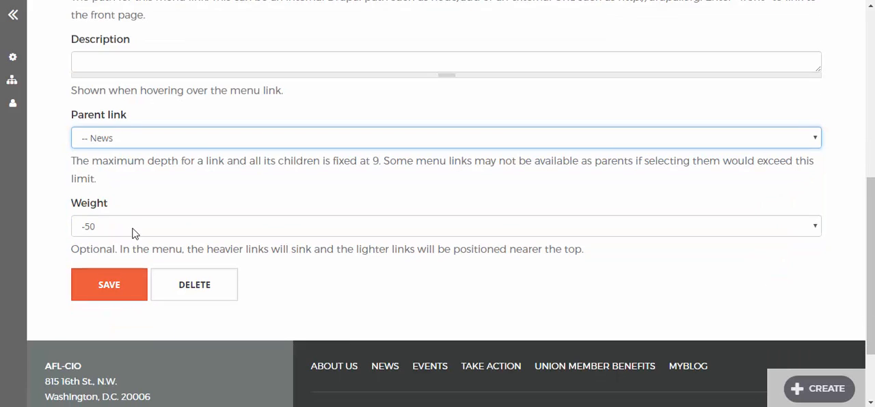
Step: Review the weight options for the My Basic News Page link, keep its weight at -50, and save the link
click(132, 229)
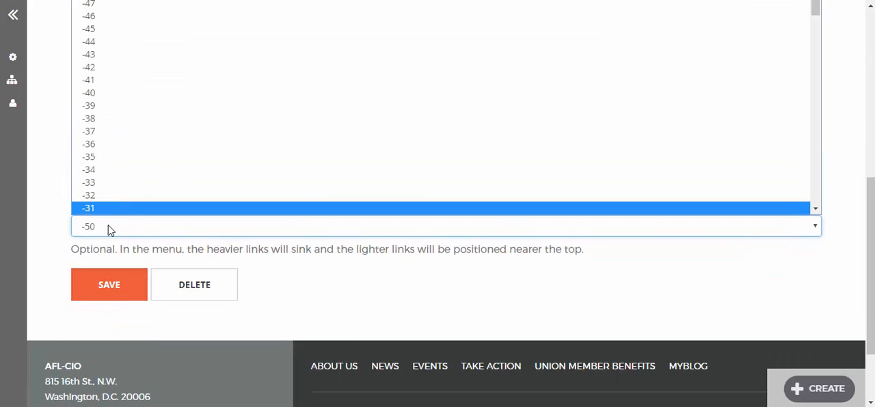
click(299, 270)
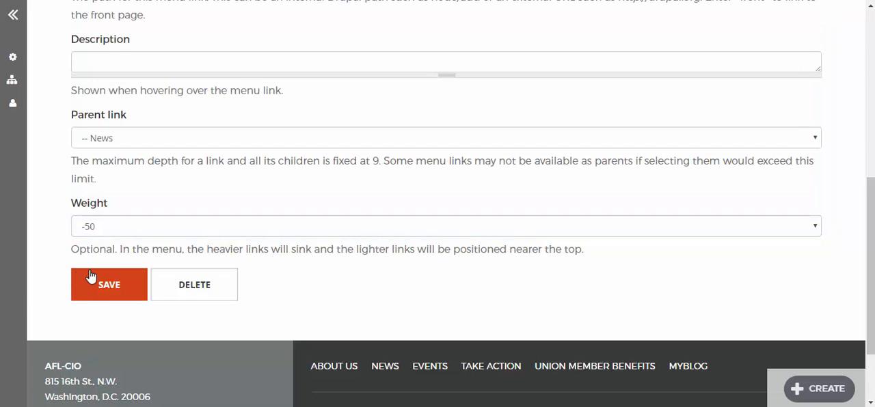
click(114, 231)
scroll(119, 178, down, 8)
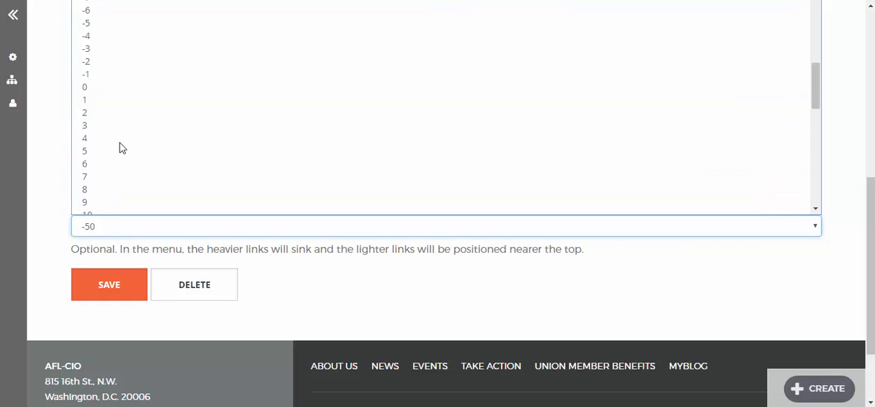
scroll(121, 137, up, 3)
scroll(121, 135, down, 3)
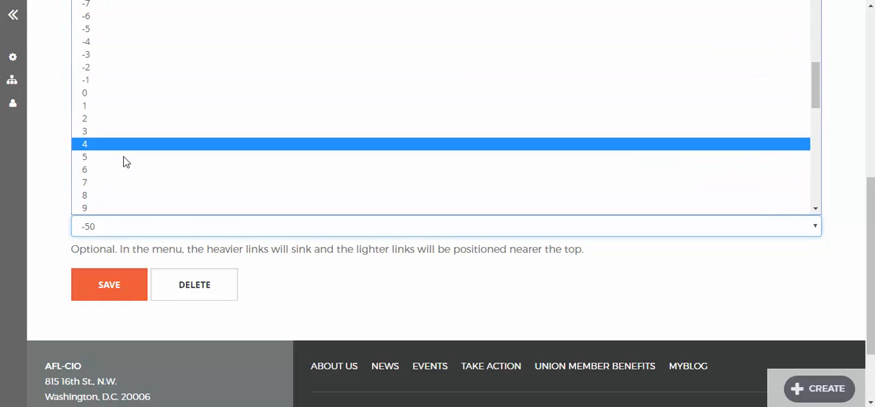
click(113, 297)
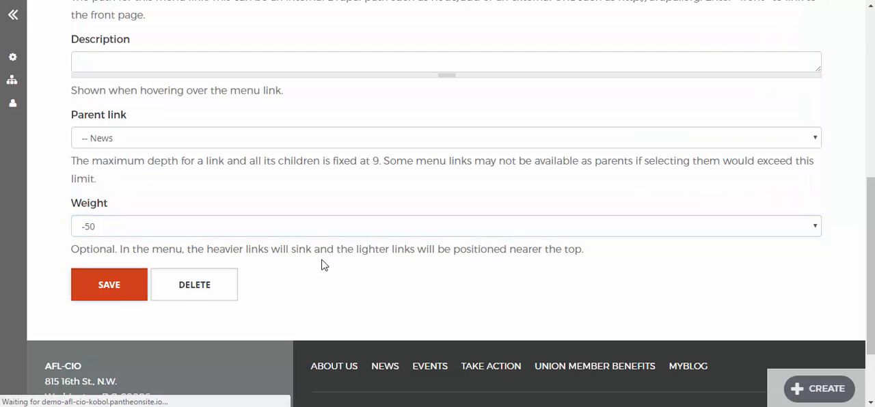
Step: Enable the My Basic News Page link, save the menu configuration and check the News submenu on the space homepage
scroll(307, 242, down, 4)
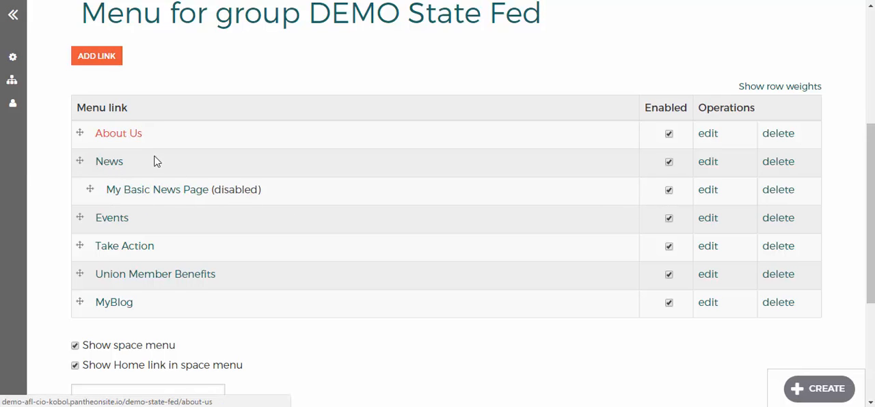
scroll(260, 239, down, 3)
click(117, 276)
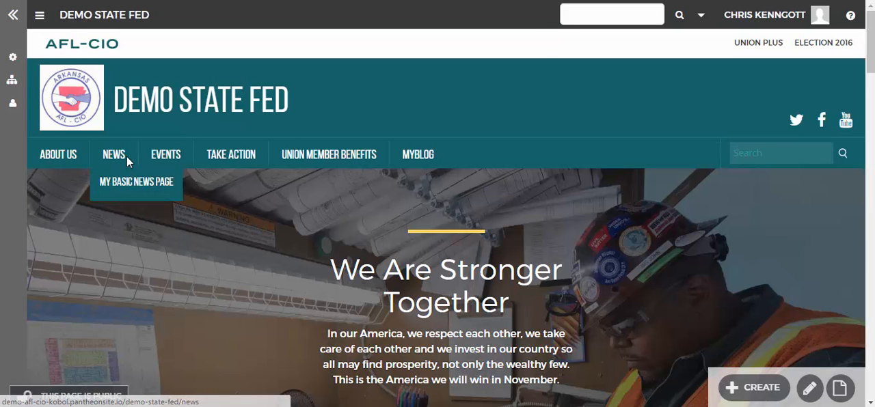
mouse_move(119, 162)
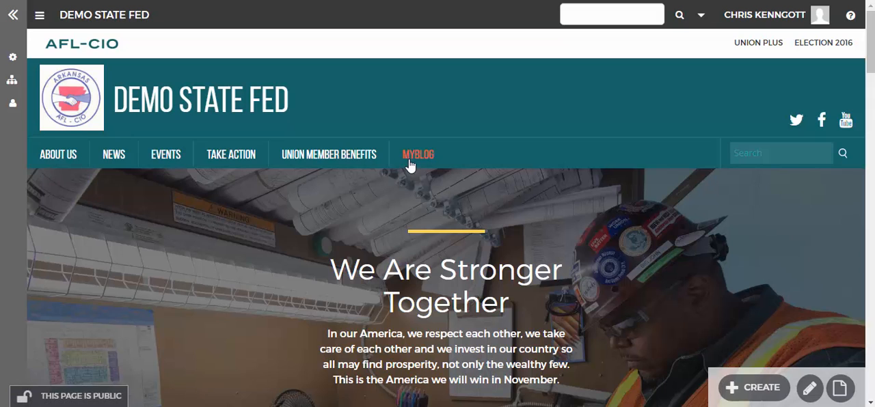
Step: From the space's menu configuration, delete the MyBlog link
click(12, 56)
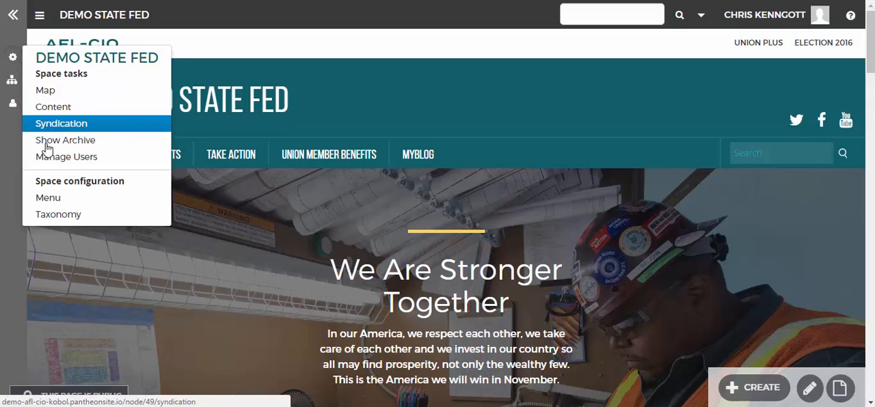
click(49, 200)
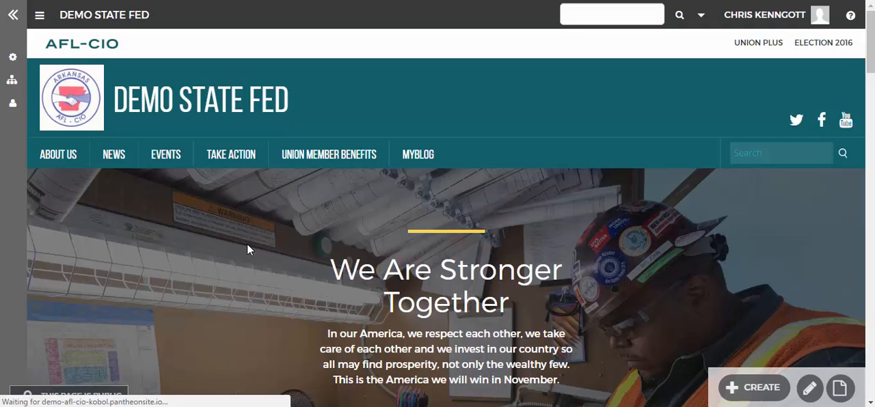
scroll(248, 249, down, 5)
scroll(582, 145, up, 1)
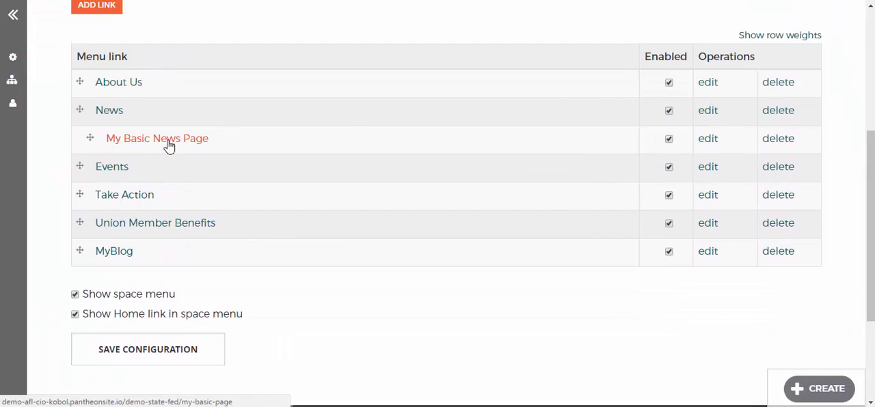
click(772, 256)
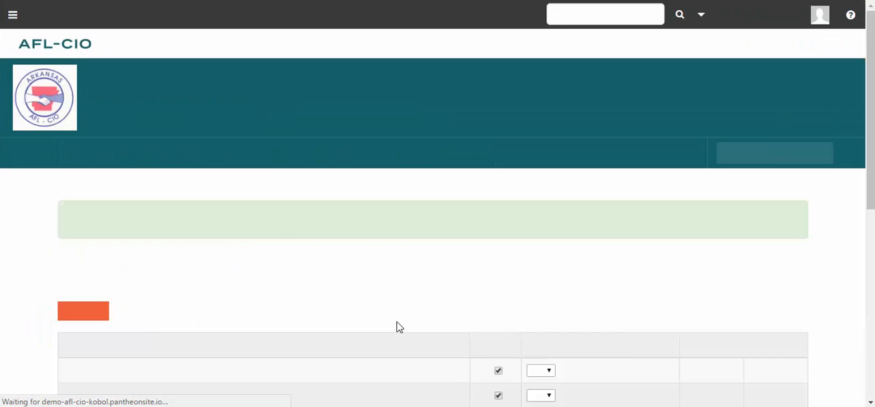
scroll(390, 322, down, 4)
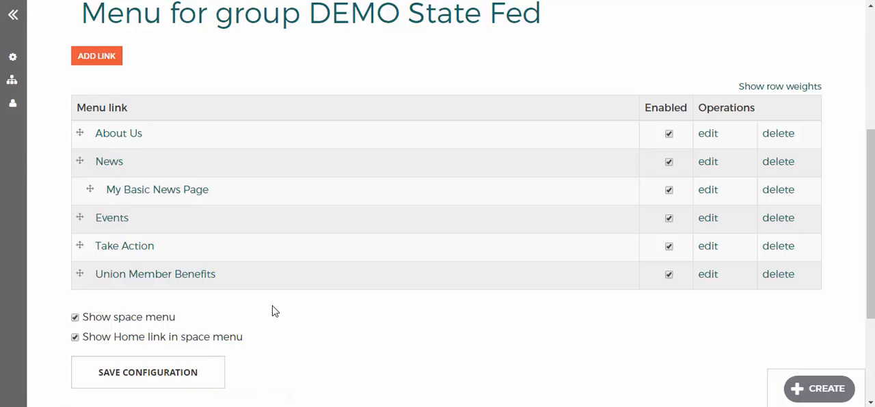
Step: Try switching the Show space menu and Show Home link in space menu options off and back on
scroll(273, 310, down, 1)
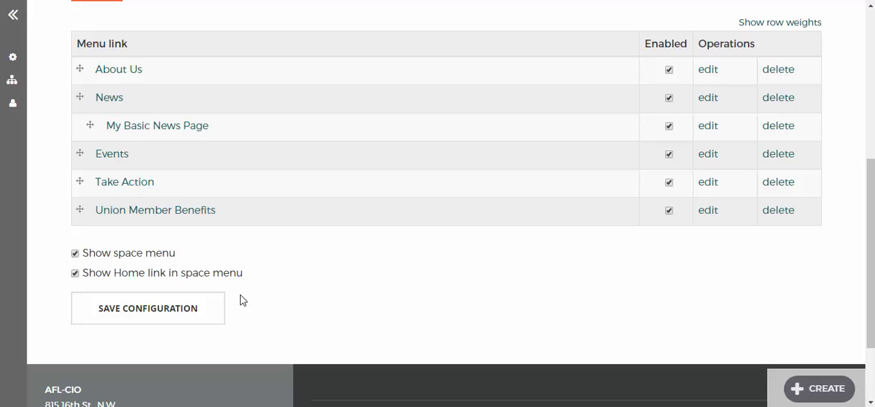
click(75, 254)
click(75, 253)
click(75, 274)
click(75, 255)
click(76, 273)
scroll(251, 285, up, 3)
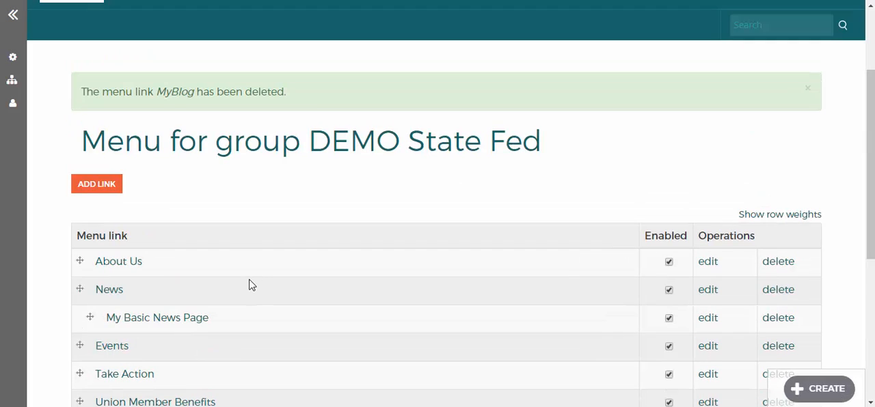
click(93, 186)
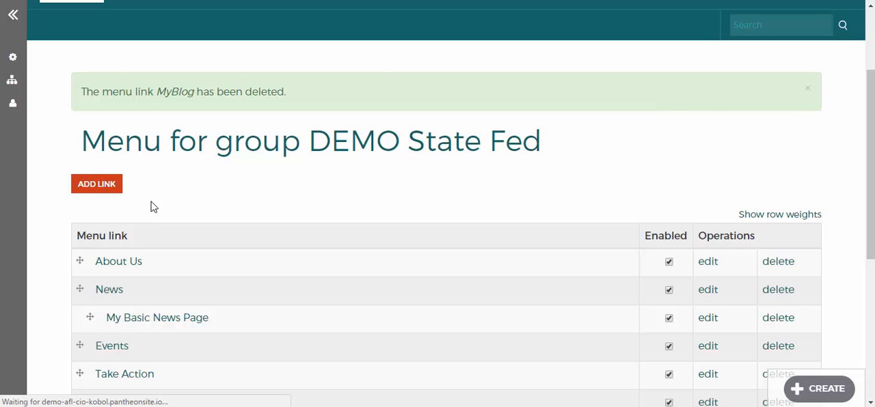
scroll(174, 170, down, 2)
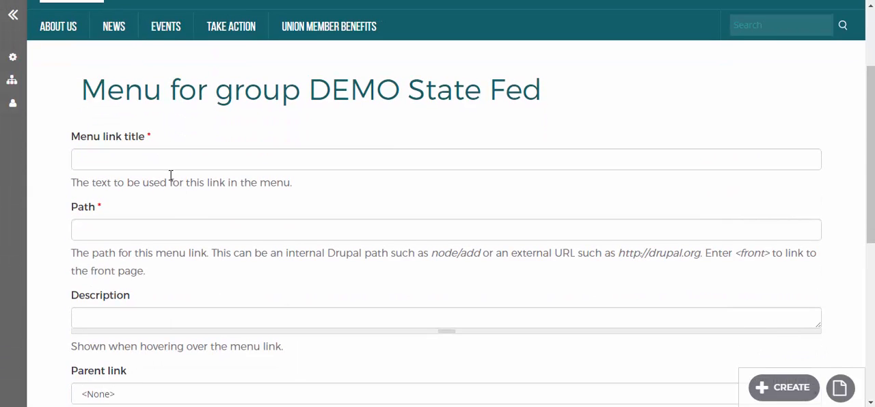
click(168, 164)
text(MyBlo)
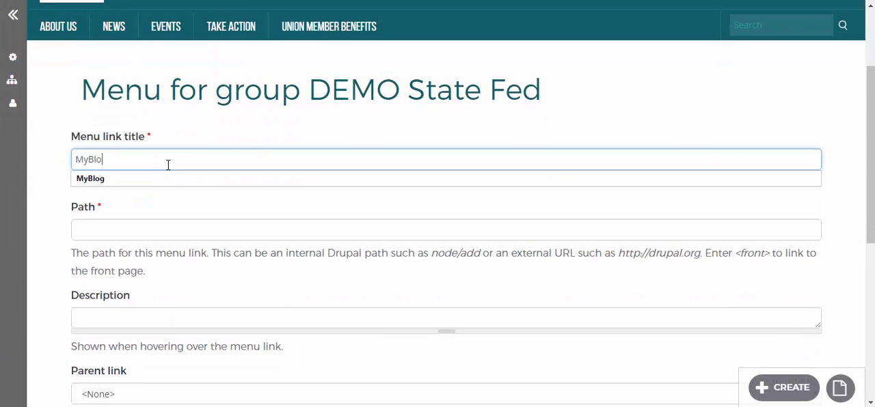
text(g)
click(125, 226)
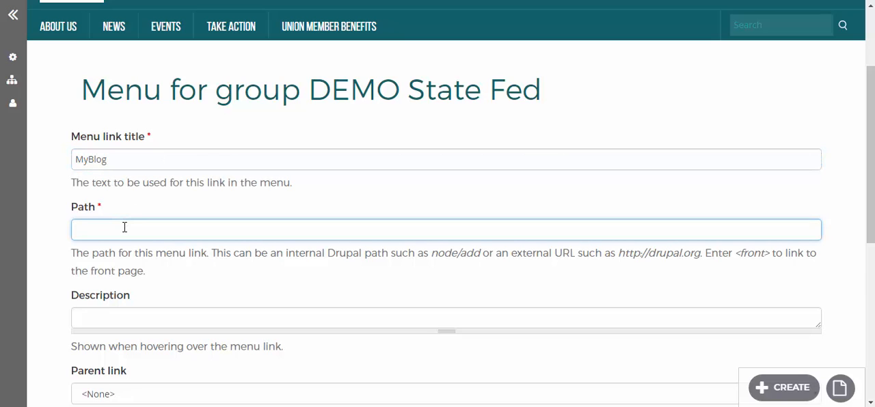
text(h)
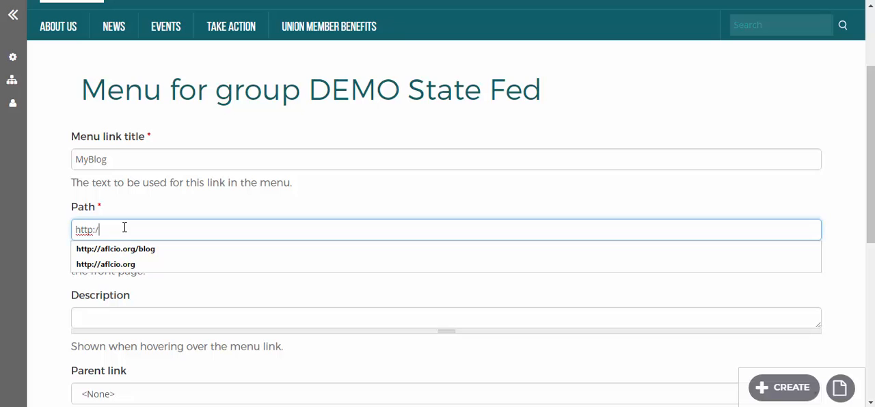
text(.org/blog)
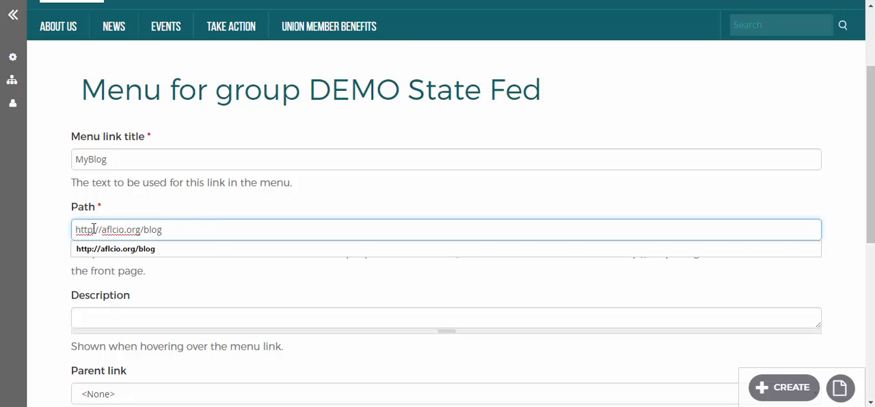
click(180, 208)
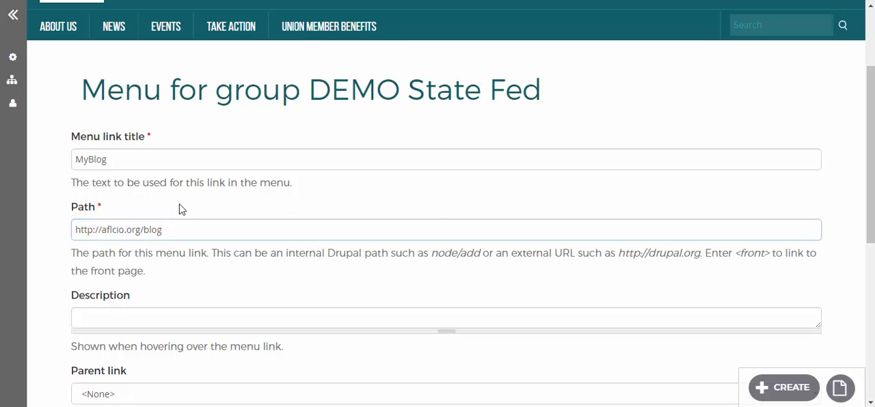
Step: Examine the new link's description, parent link and weight options, keeping the description empty, the parent <None> and the weight 0
scroll(171, 246, down, 2)
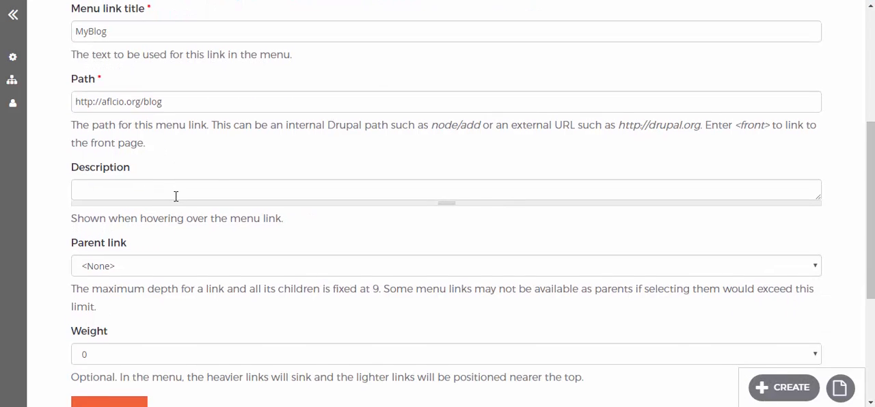
click(176, 195)
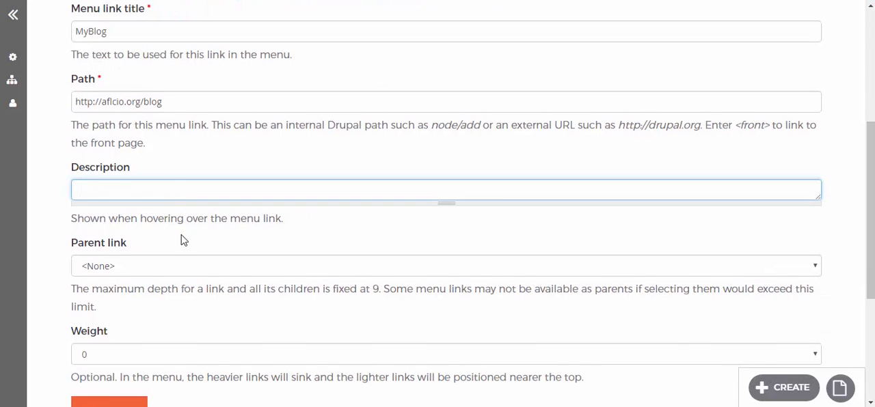
scroll(183, 229, down, 1)
click(184, 203)
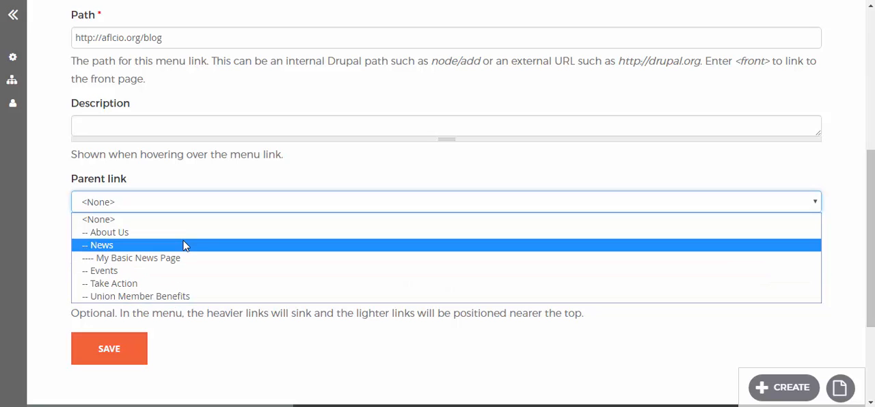
click(221, 169)
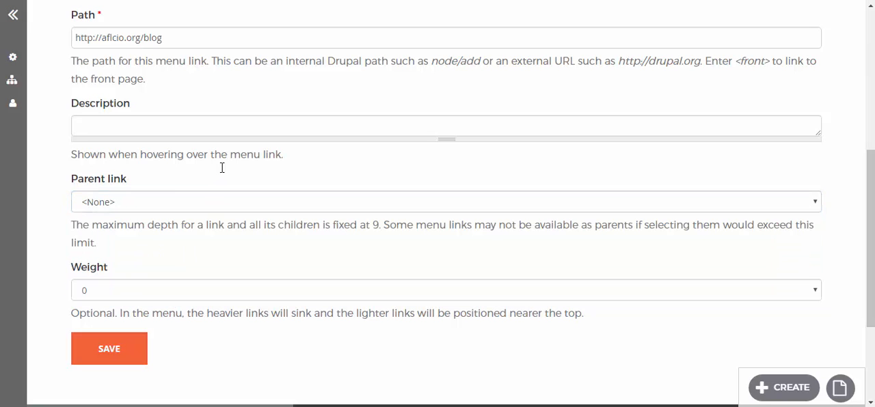
click(135, 291)
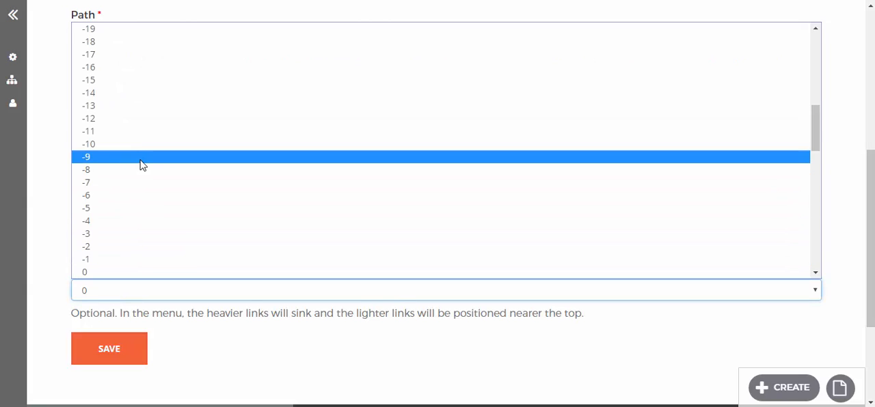
scroll(150, 209, down, 1)
scroll(152, 209, down, 5)
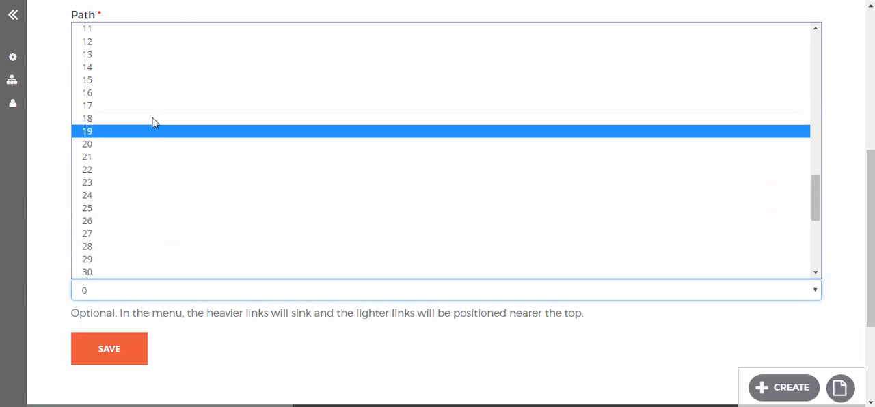
click(287, 358)
scroll(216, 200, up, 1)
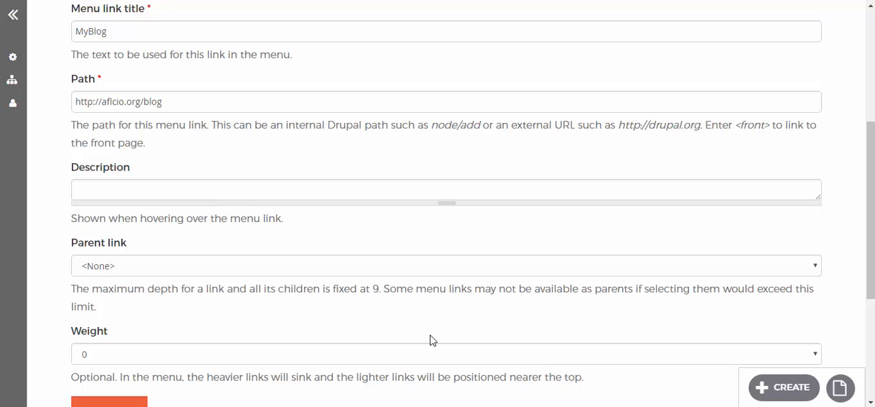
Step: Save the new MyBlog link and check its place in the space's menu link list
click(772, 388)
scroll(415, 354, down, 5)
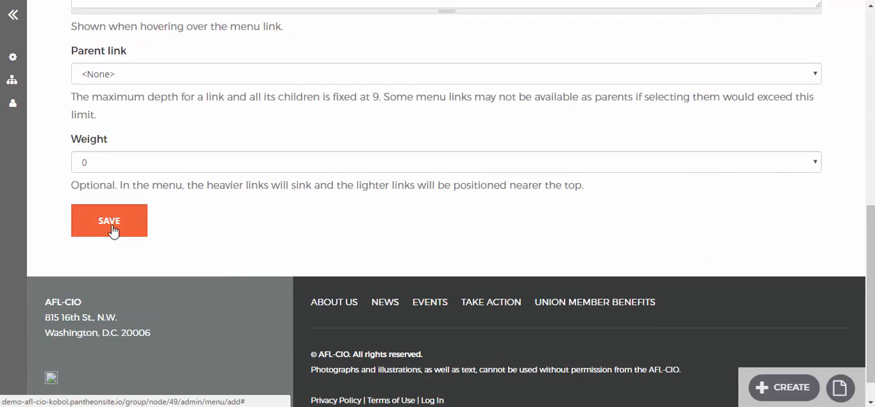
click(107, 221)
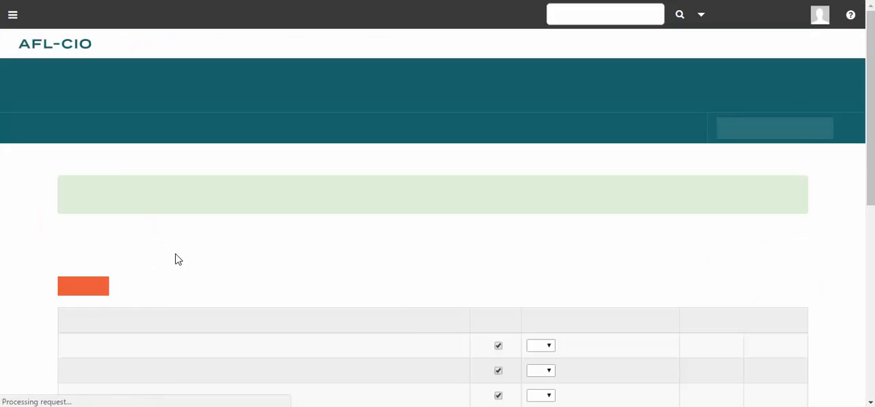
scroll(211, 313, down, 4)
scroll(211, 309, down, 1)
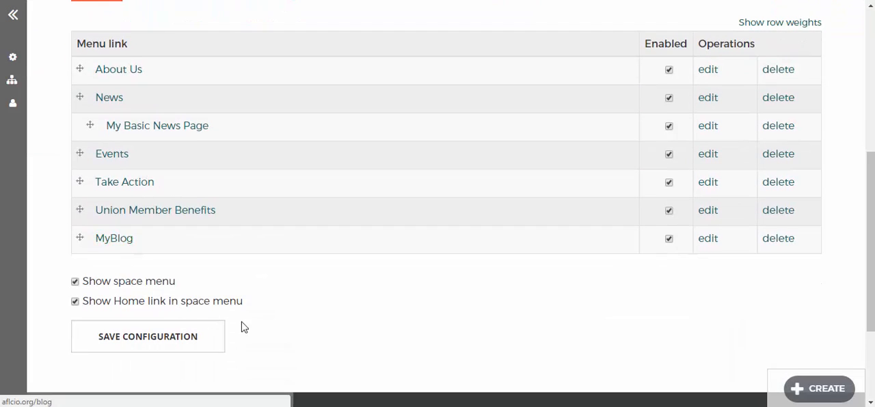
Step: From the space homepage, follow the MyBlog menu link to check its destination, and return to the homepage
scroll(244, 328, up, 5)
click(249, 115)
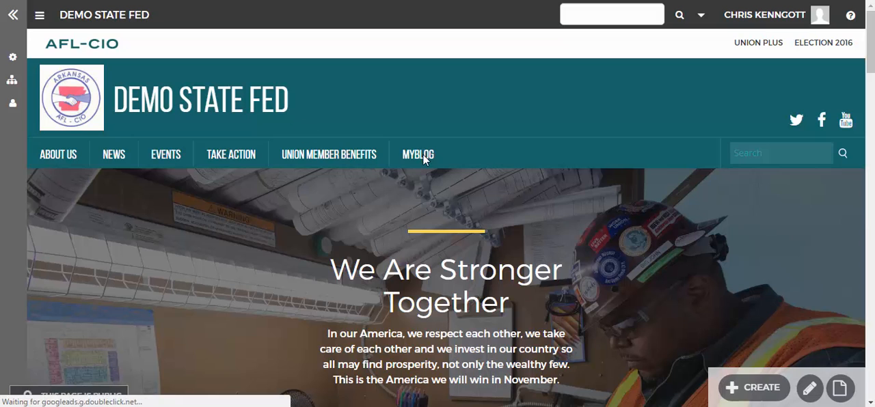
click(423, 156)
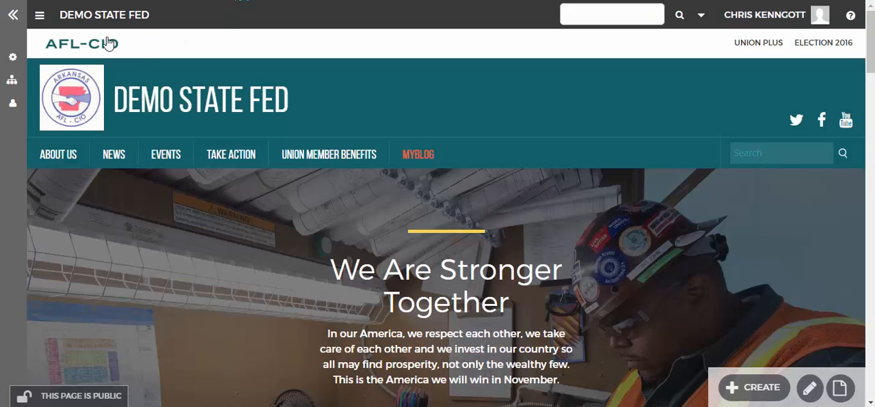
click(39, 14)
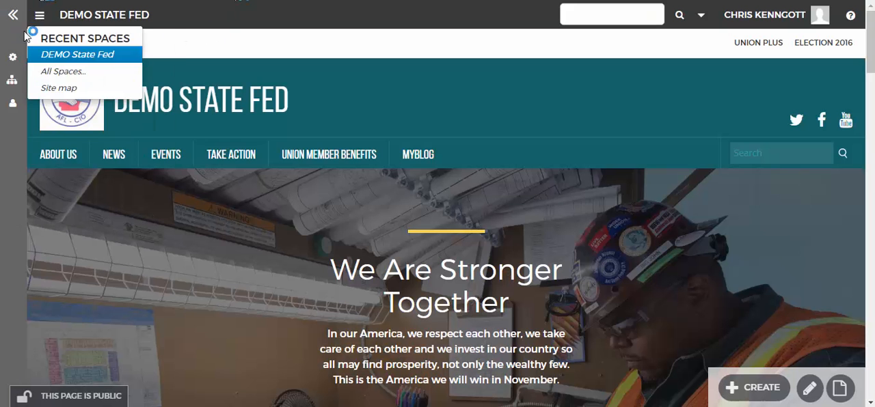
Step: Open the DEMO State Fed space's menu configuration and review its link list, display options and space configuration entries
mouse_move(13, 60)
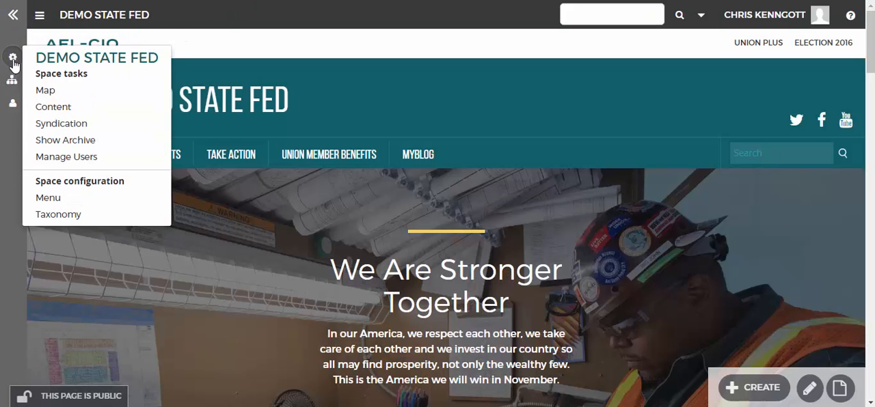
click(80, 199)
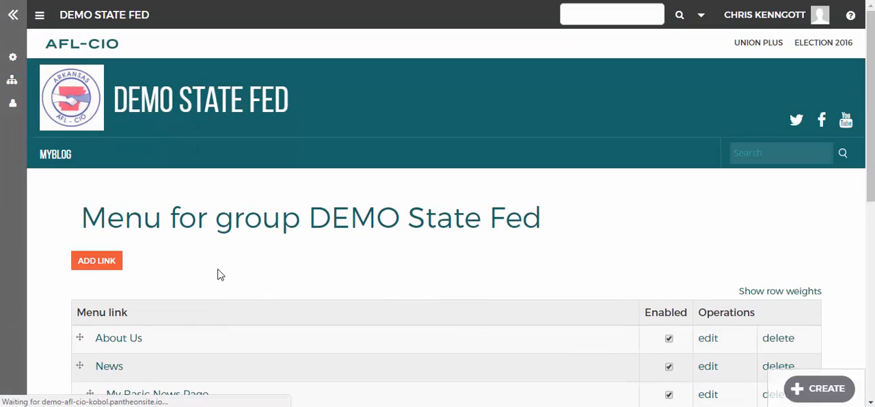
scroll(221, 275, down, 4)
scroll(189, 230, up, 2)
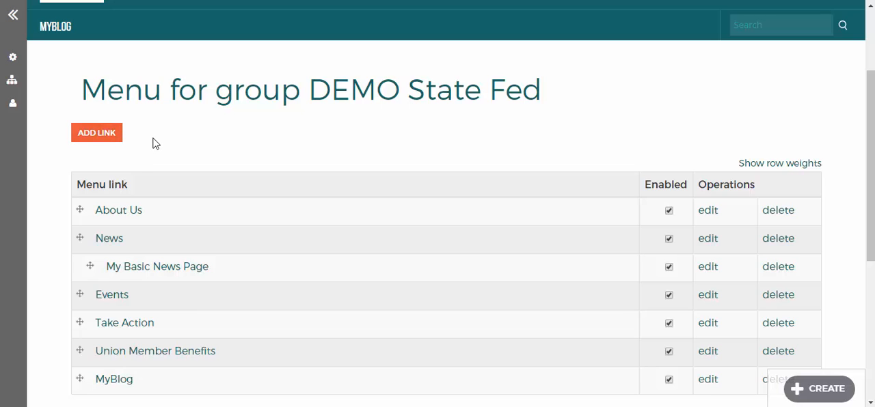
scroll(87, 127, up, 2)
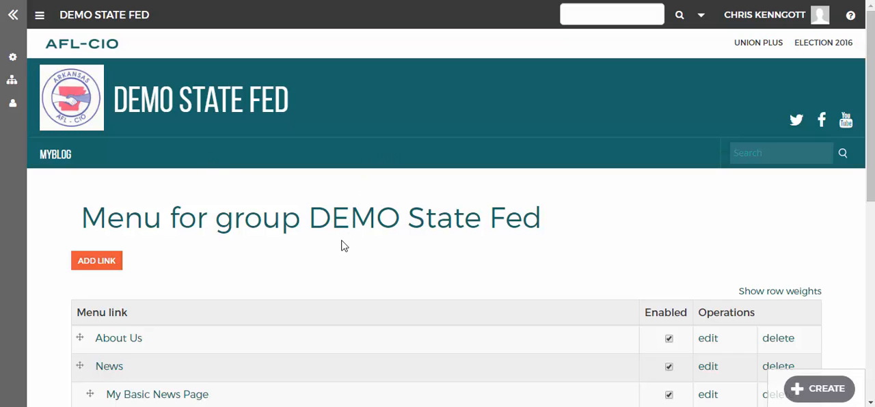
scroll(344, 246, down, 1)
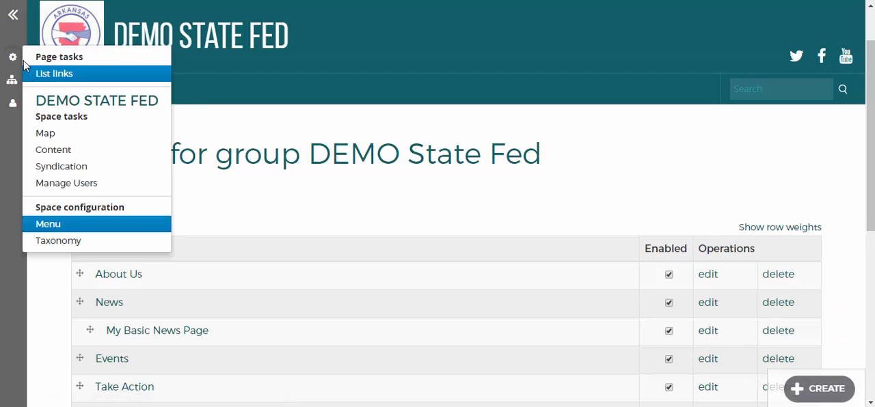
mouse_move(810, 390)
mouse_move(12, 57)
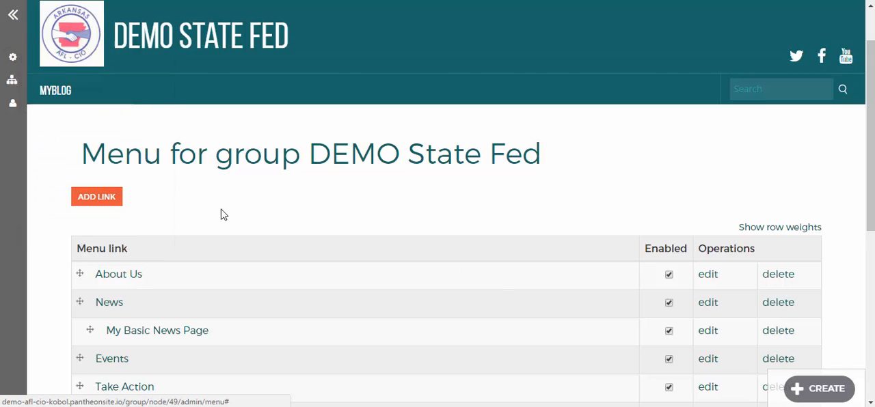
scroll(219, 232, down, 3)
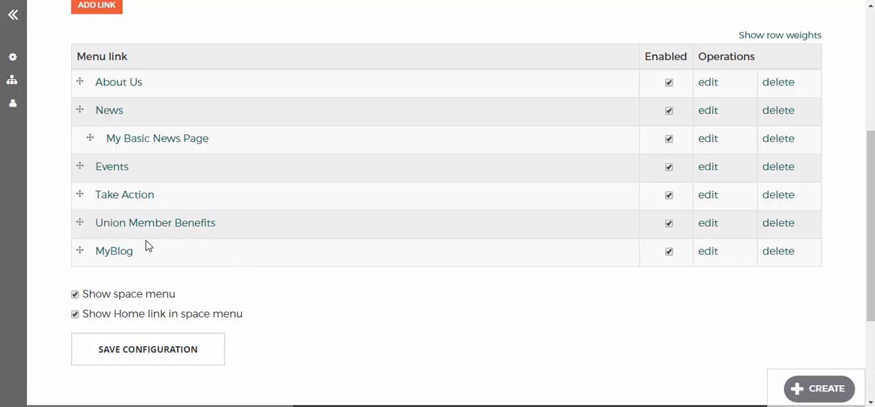
scroll(230, 291, up, 2)
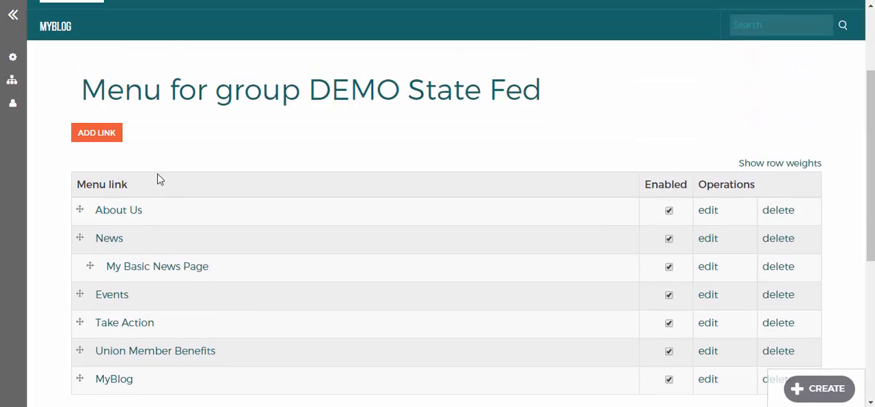
scroll(82, 61, up, 2)
Step: Return to the space homepage and look over the content types available for creation
click(184, 104)
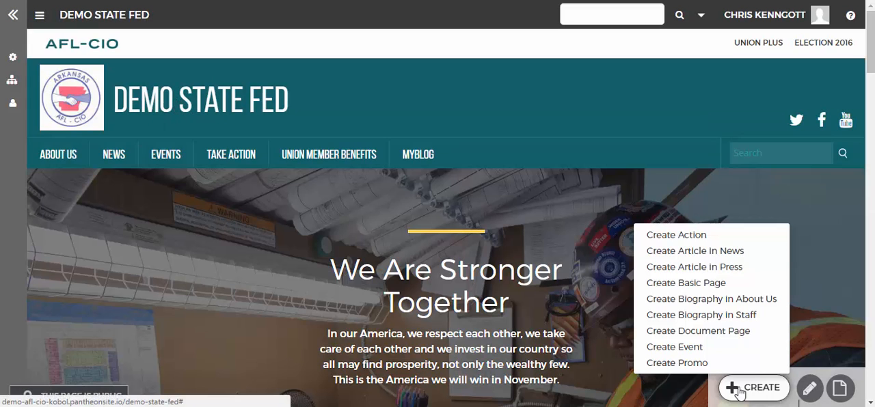
mouse_move(755, 401)
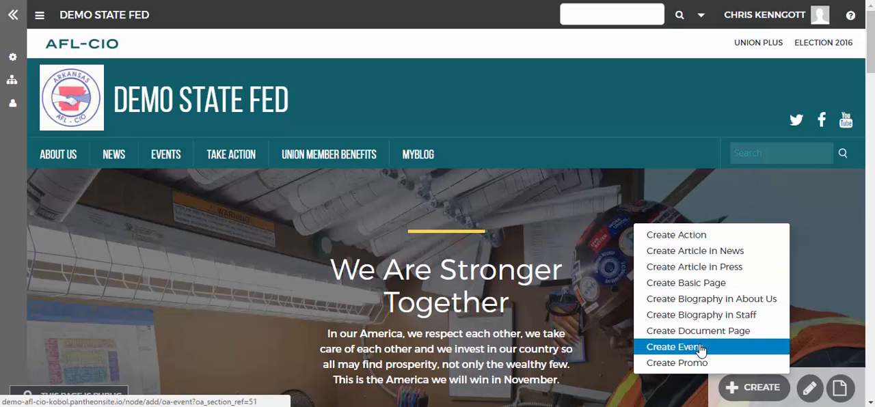
key(Escape)
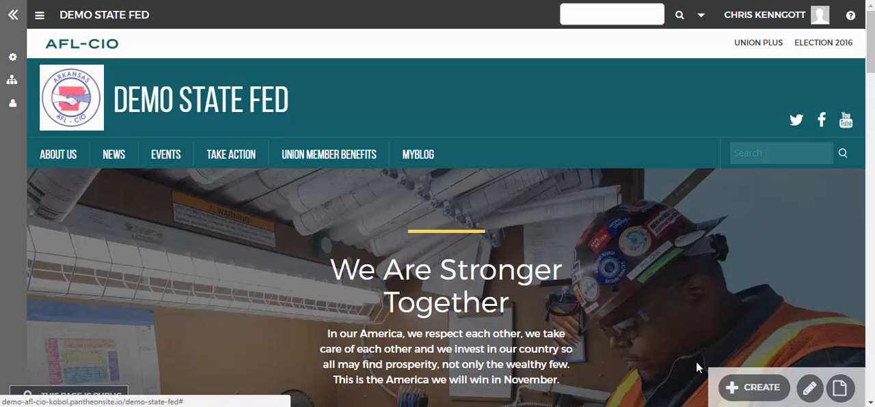
click(732, 385)
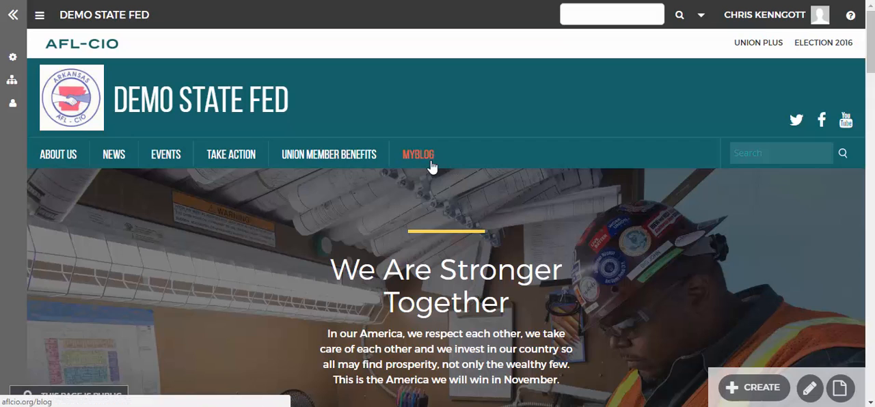
Step: Start a new Basic Page in the space and title it My Basic Page
click(766, 387)
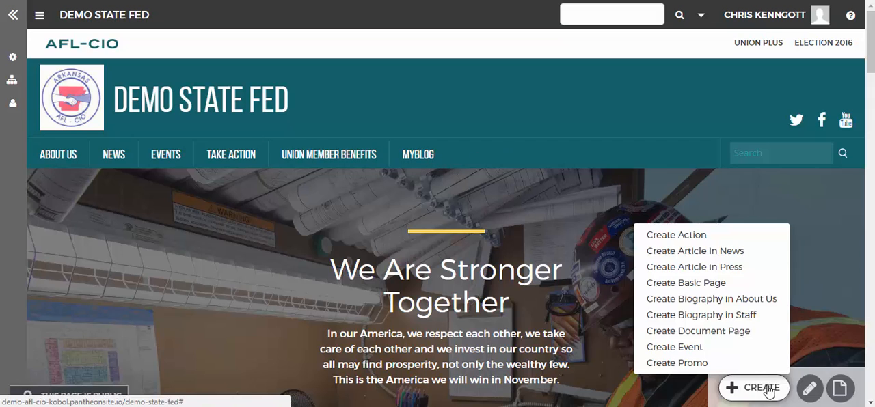
click(750, 290)
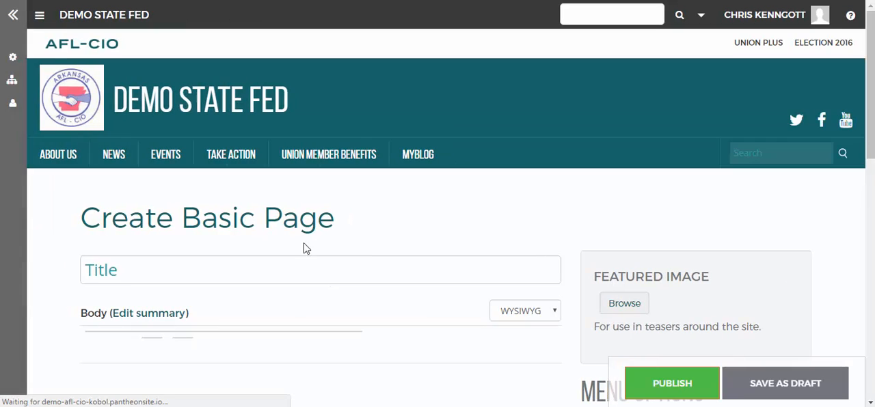
click(304, 260)
text(M)
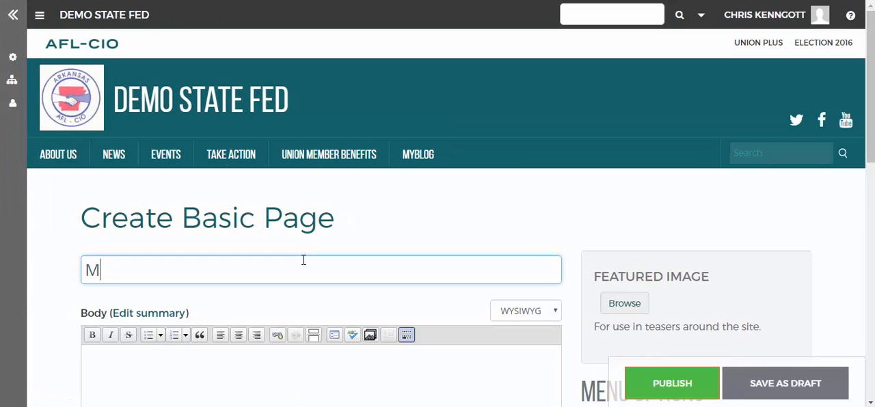
text(y basi)
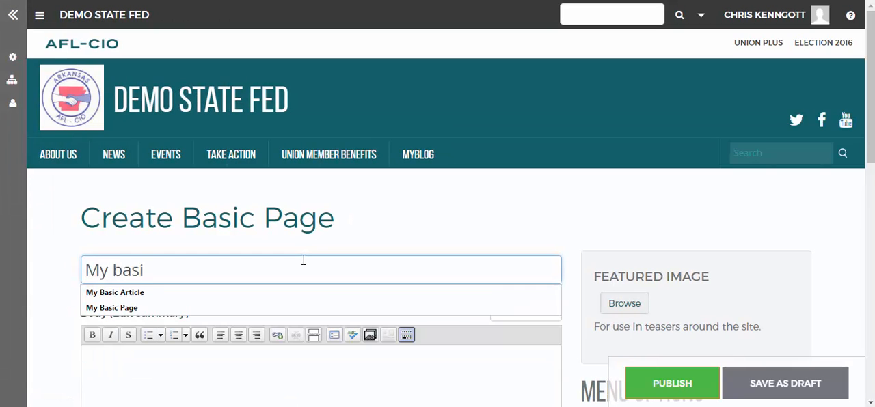
key(BackSpace)
key(BackSpace)
key(BackSpace)
key(BackSpace)
text(Bas)
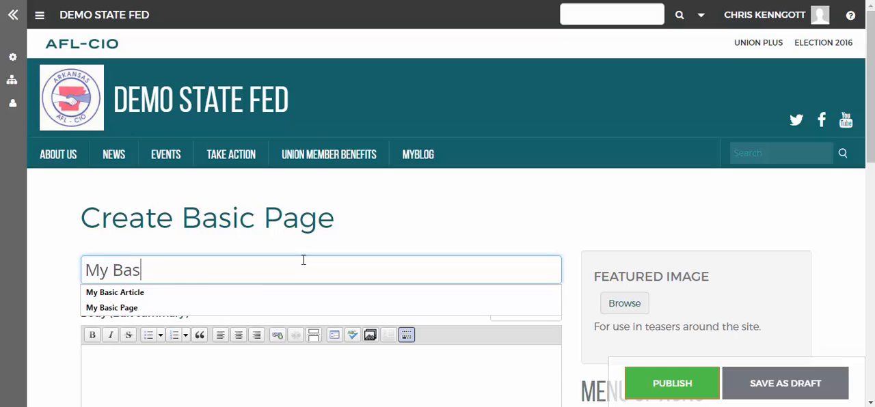
text(ic Page)
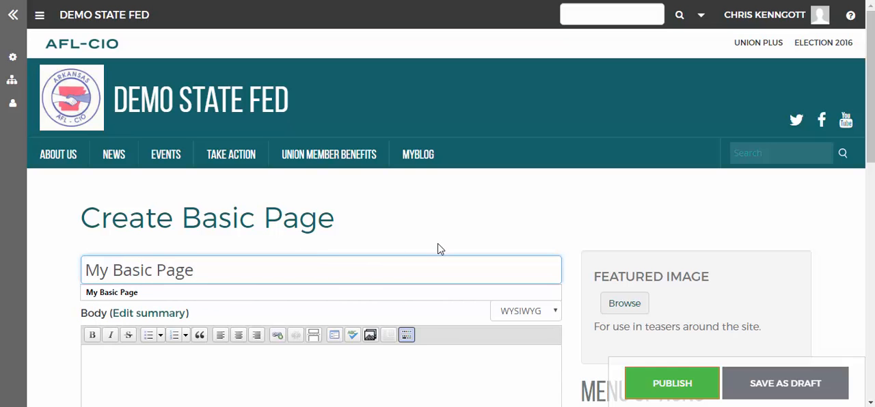
Step: Enter "My contontent." as the new page's body text
key(Tab)
text(My )
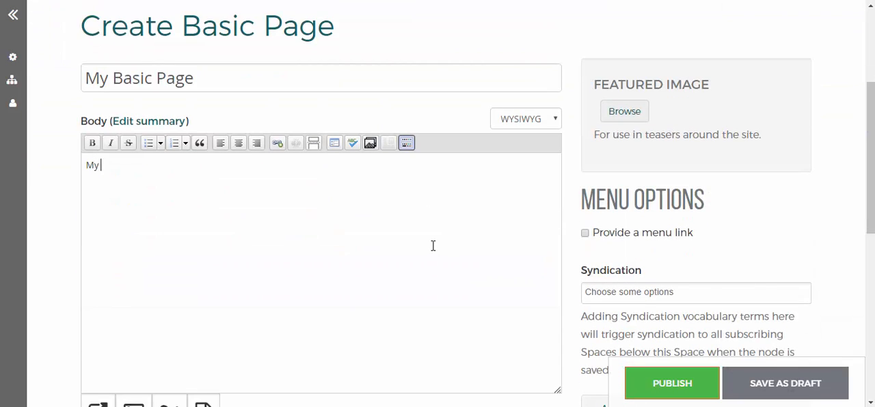
text(contontent.)
scroll(502, 306, down, 1)
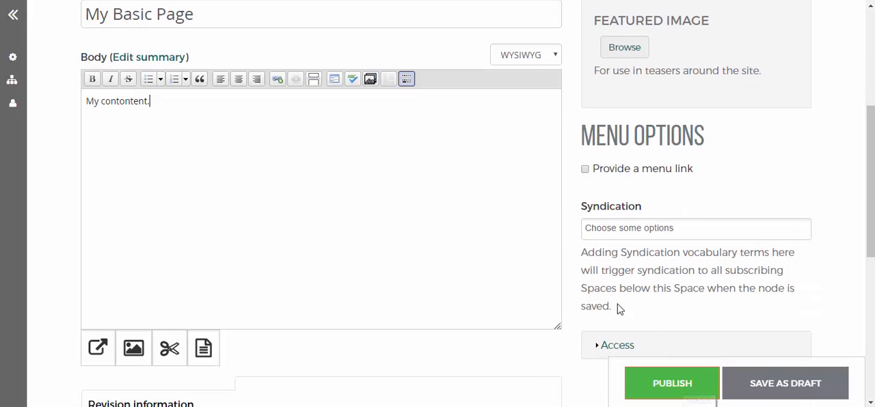
scroll(643, 153, up, 1)
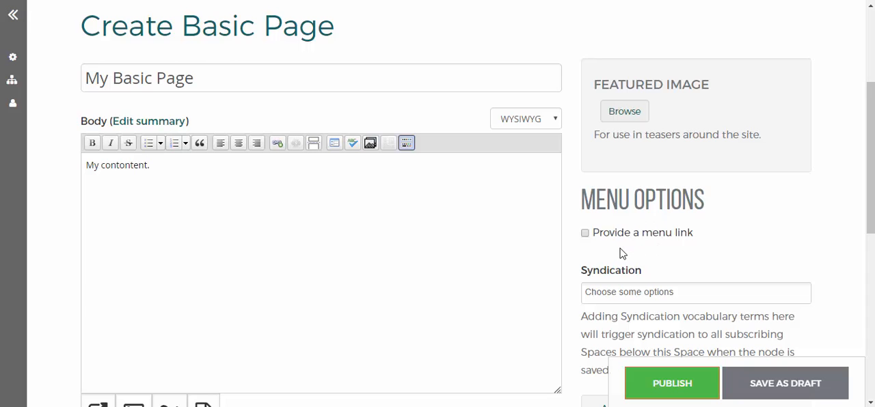
Step: Provide a menu link for the new page, publish it, and follow its link in the space menu
click(585, 236)
click(646, 399)
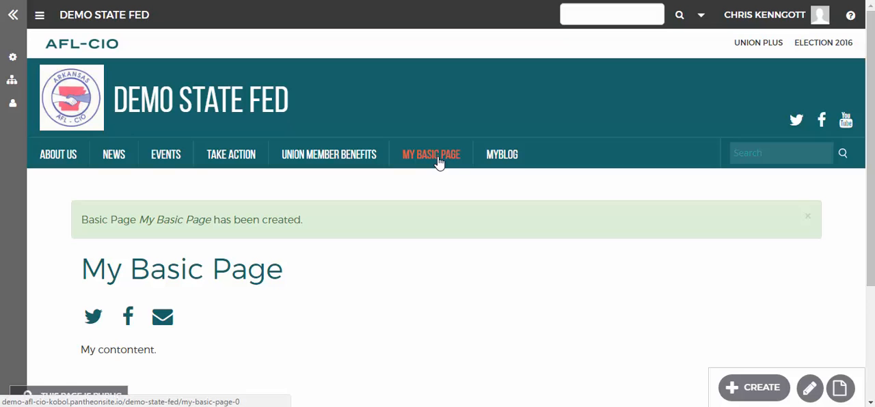
click(439, 161)
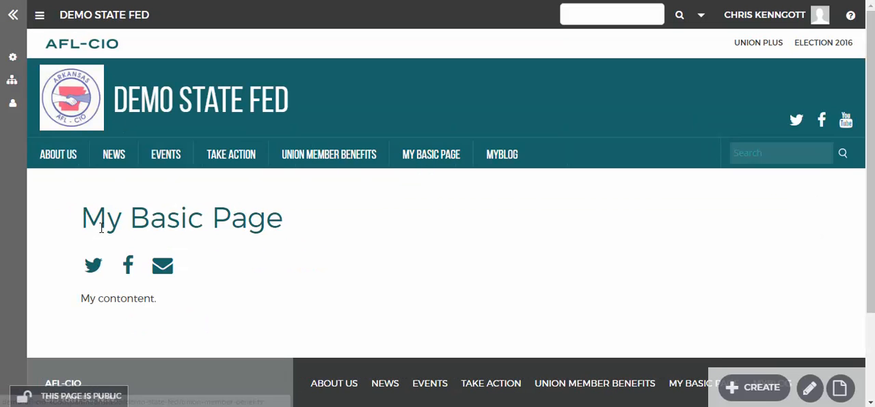
Step: Open My Basic Page for editing and switch its menu link option off and on, leaving it enabled
click(810, 389)
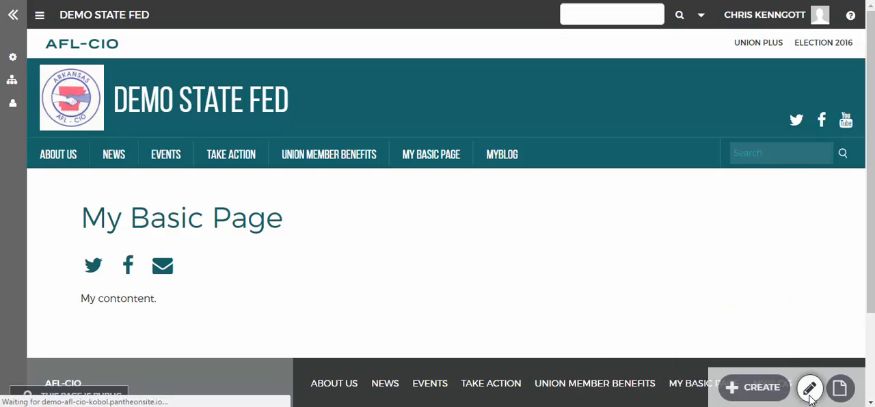
scroll(344, 257, down, 3)
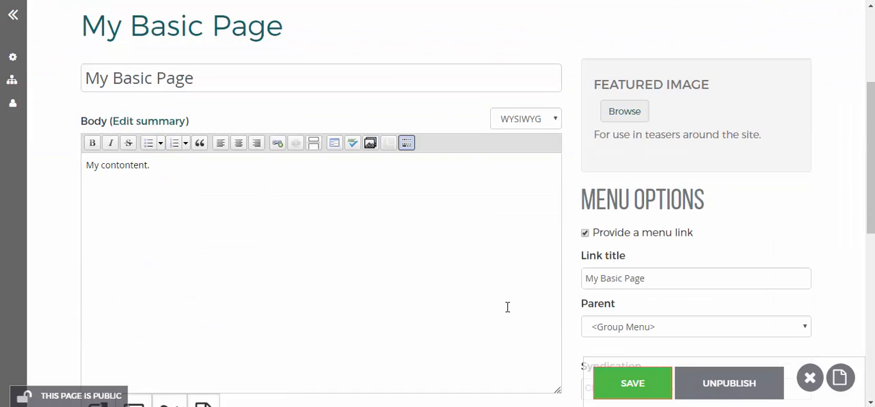
click(586, 235)
click(585, 234)
scroll(602, 215, up, 2)
scroll(579, 248, down, 2)
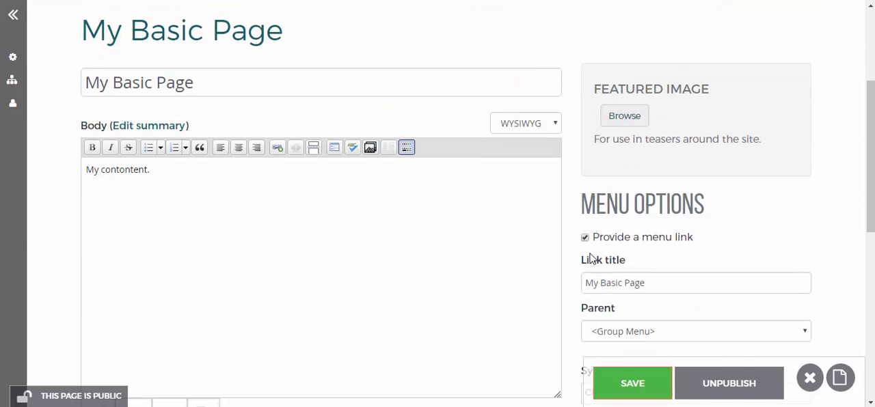
click(585, 234)
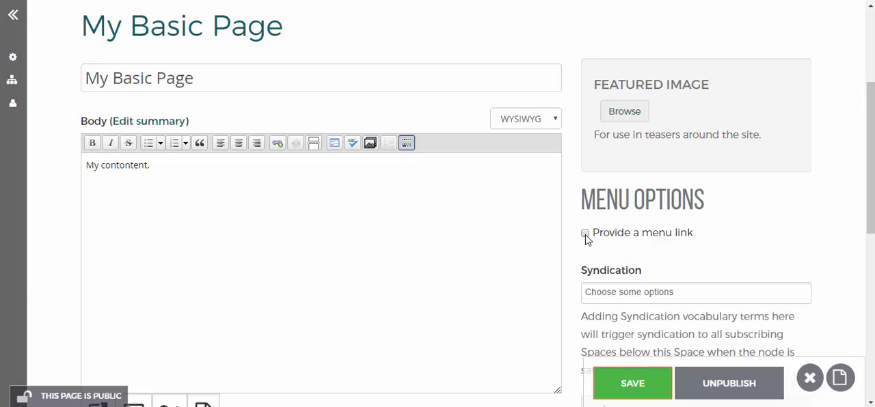
click(585, 233)
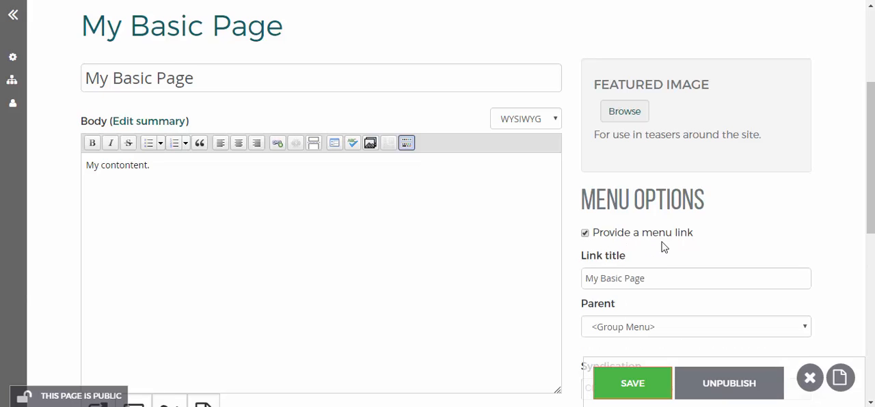
Step: Set the parent of the page's menu link to Take Action and save the page
scroll(662, 252, down, 1)
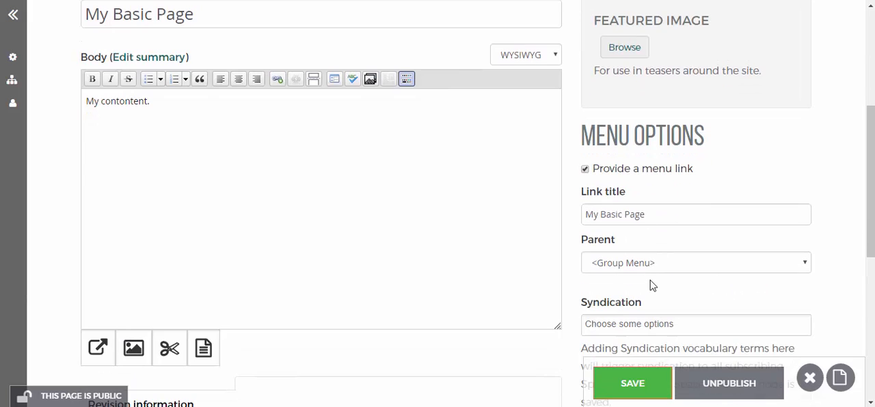
click(661, 263)
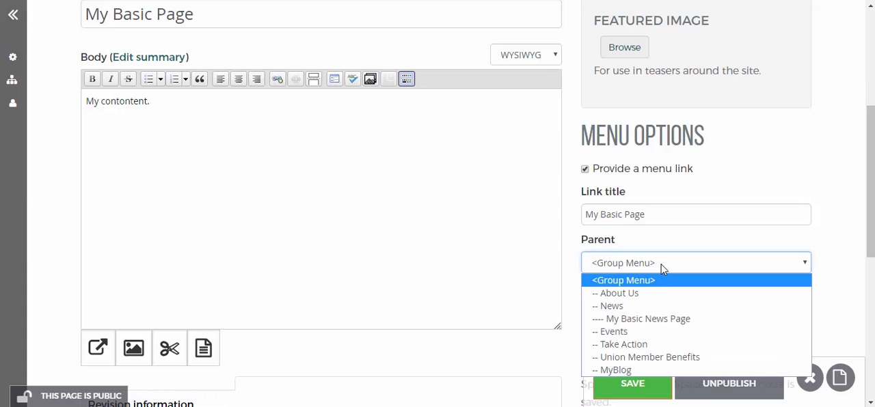
click(651, 349)
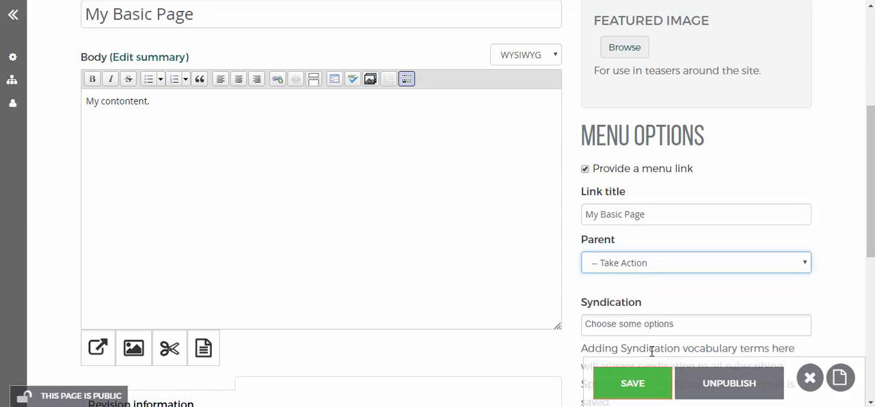
click(644, 388)
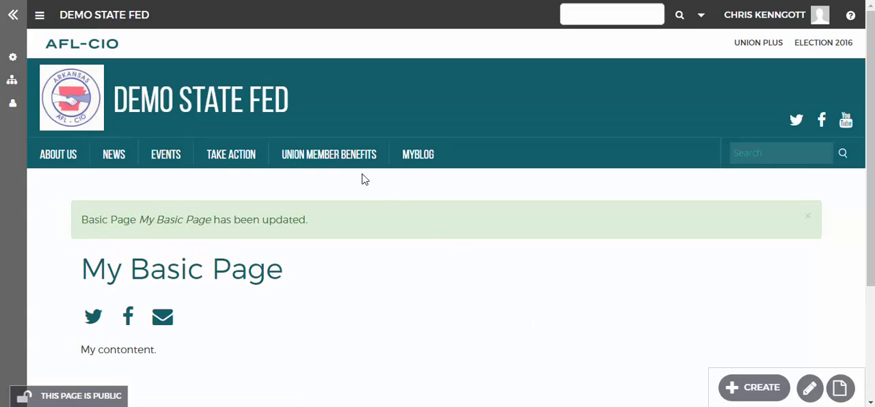
Step: Check the My Basic Page link nested under Take Action on the saved page and on the space homepage
mouse_move(220, 167)
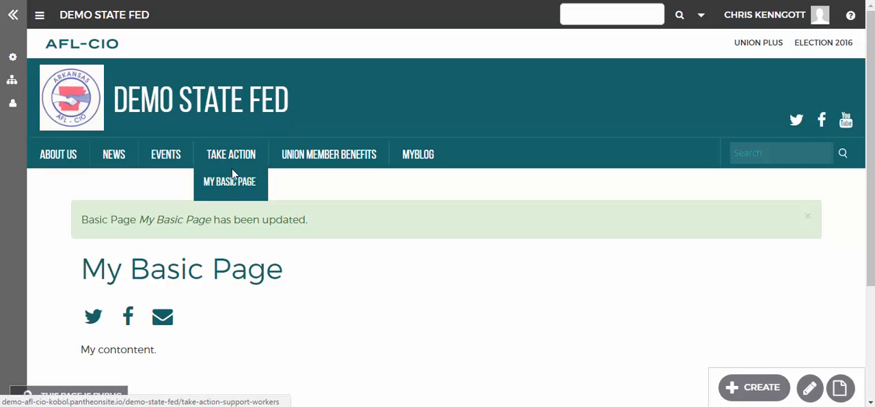
click(175, 120)
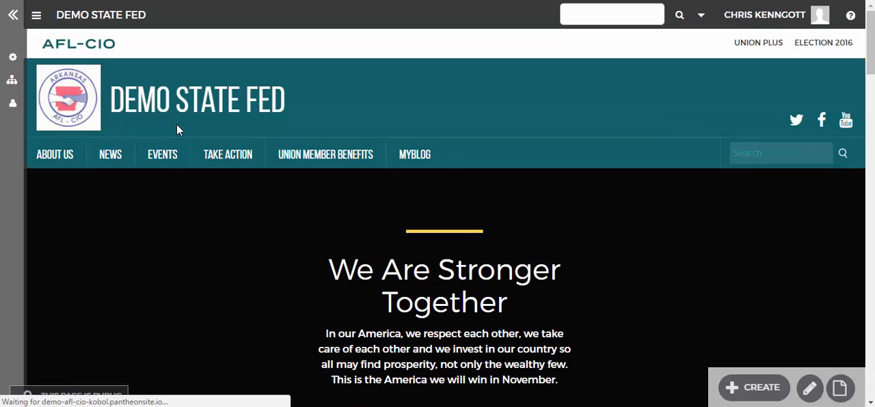
mouse_move(220, 160)
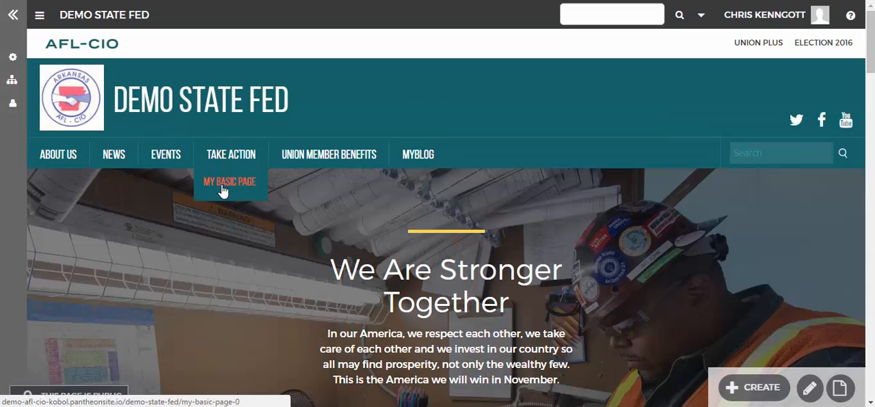
Step: Open My Basic Page from the Take Action submenu and bring up its menu options for editing
click(222, 190)
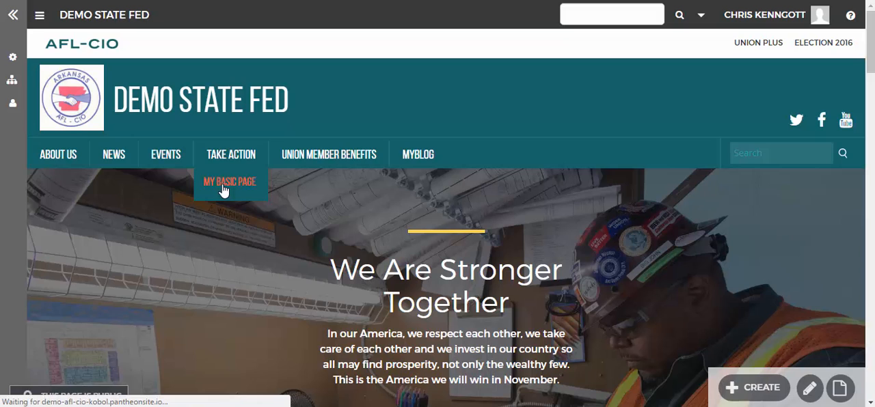
scroll(362, 244, down, 2)
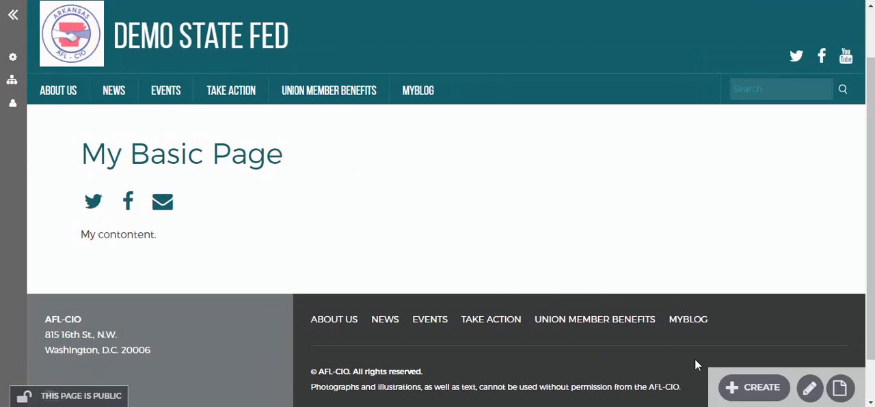
click(811, 388)
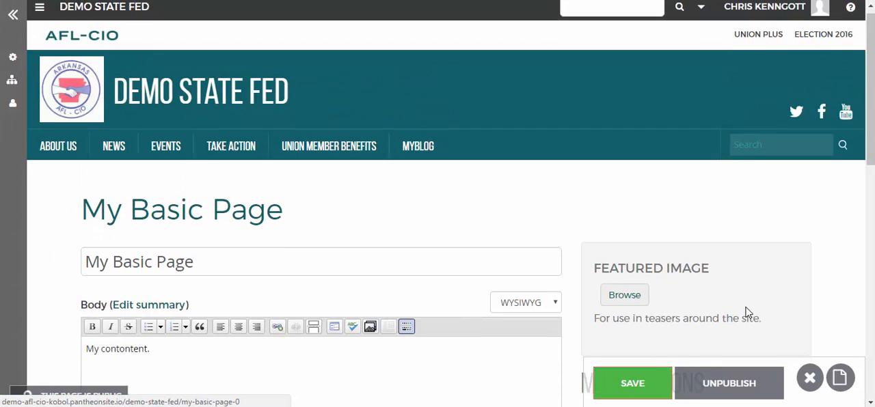
scroll(701, 268, down, 3)
scroll(701, 268, down, 3)
scroll(629, 191, down, 2)
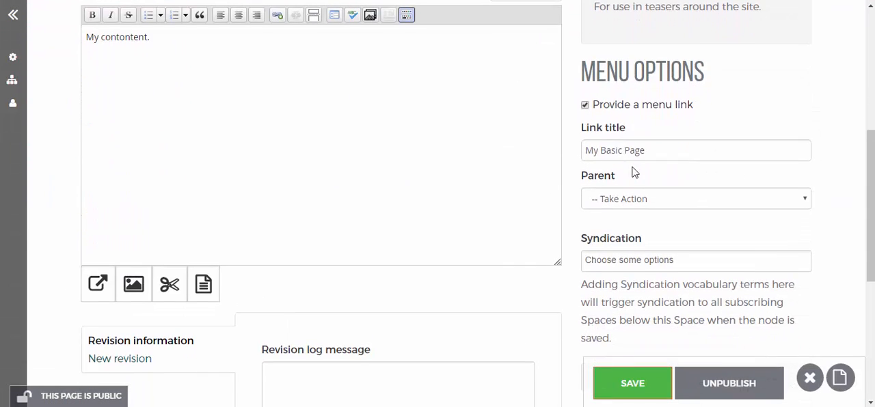
Step: Remove the menu link from My Basic Page, save the page, and check the space menu for the link
click(632, 199)
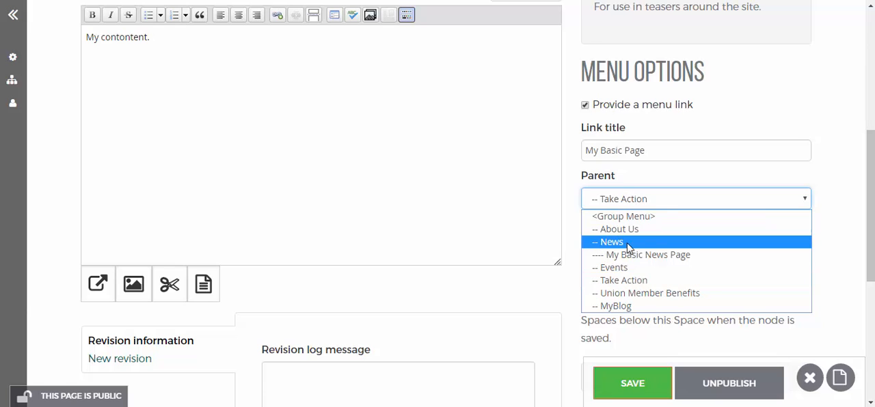
click(592, 112)
click(591, 108)
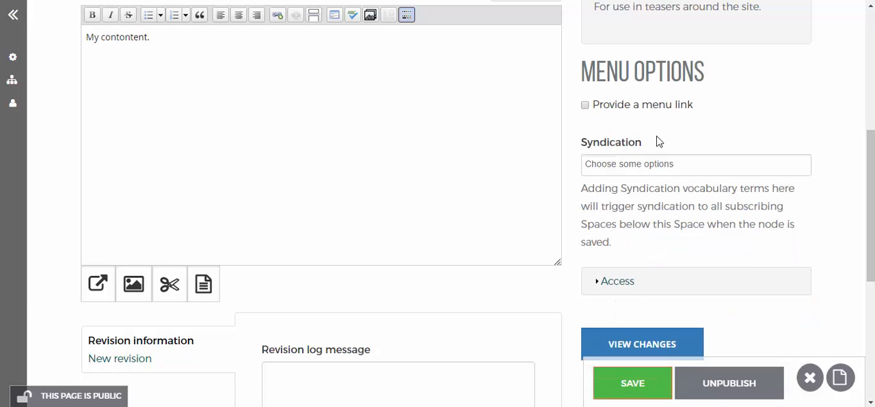
scroll(630, 167, up, 3)
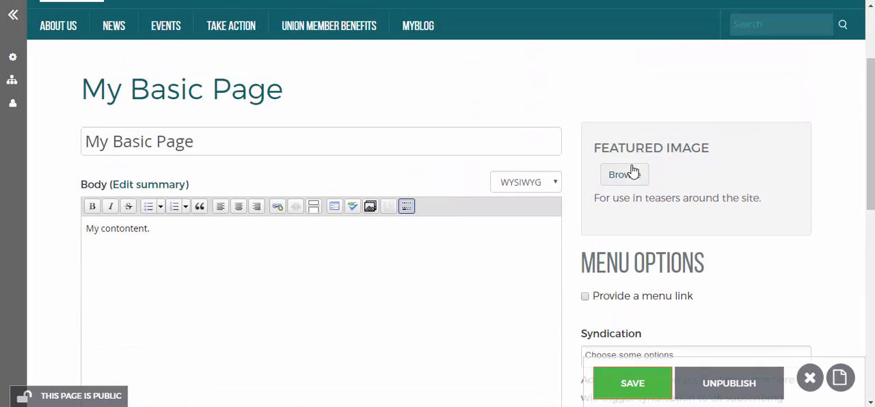
scroll(631, 172, down, 3)
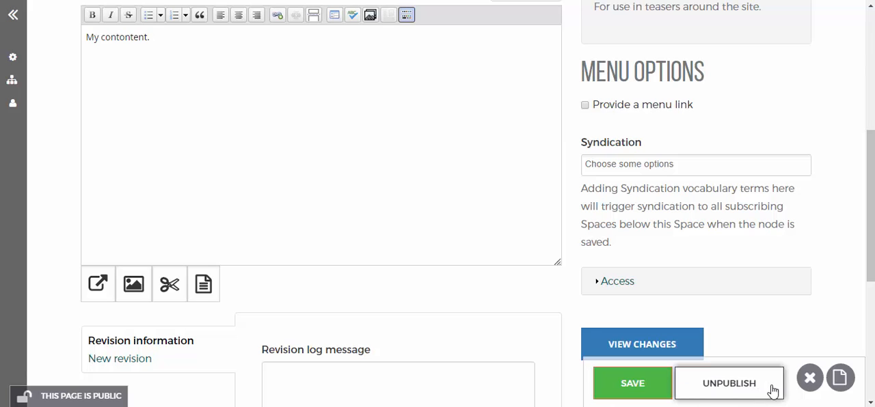
click(610, 333)
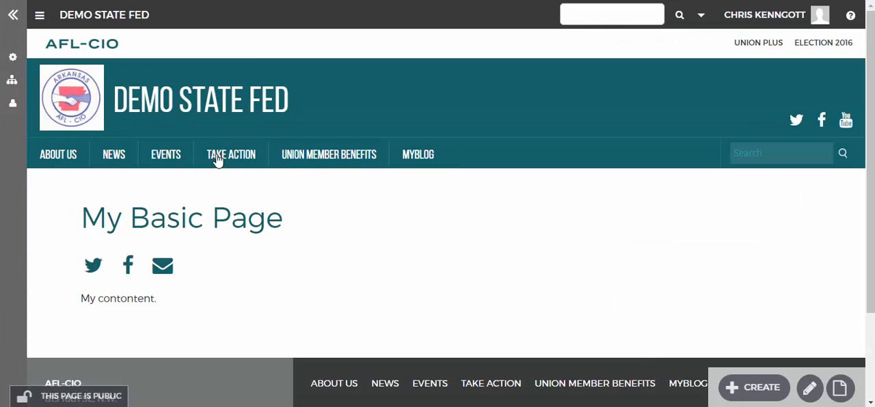
mouse_move(230, 160)
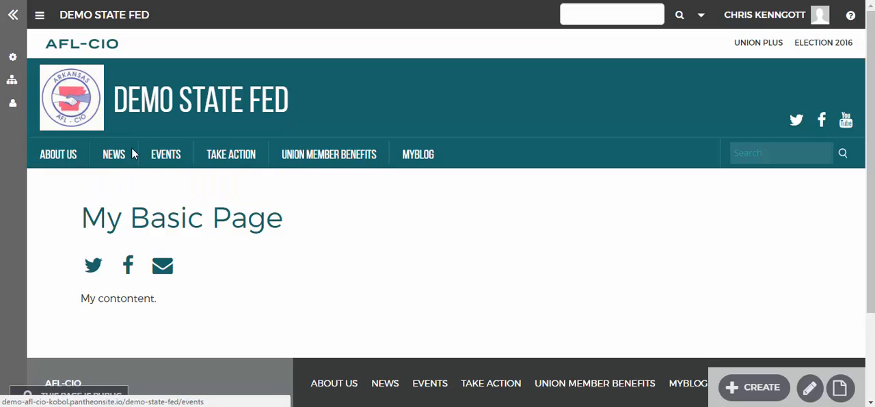
mouse_move(94, 167)
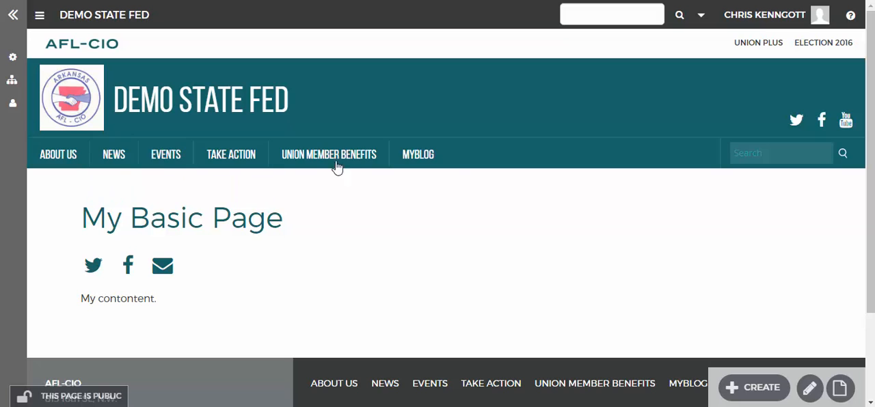
Step: Start a new event from the page and examine its form, including the menu options
mouse_move(739, 384)
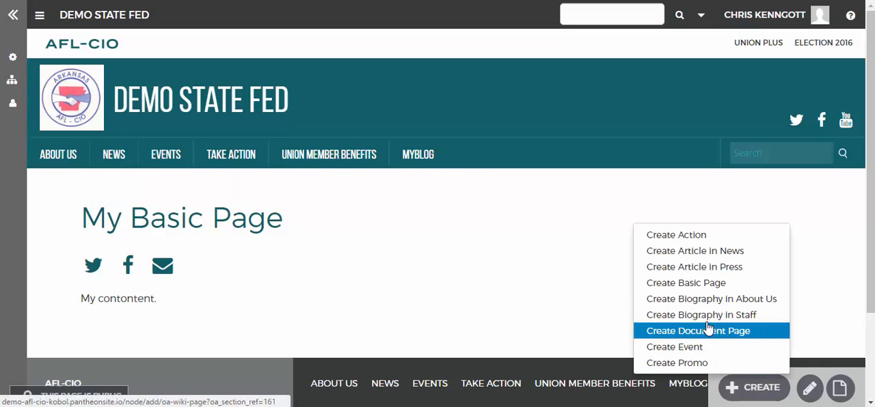
click(684, 347)
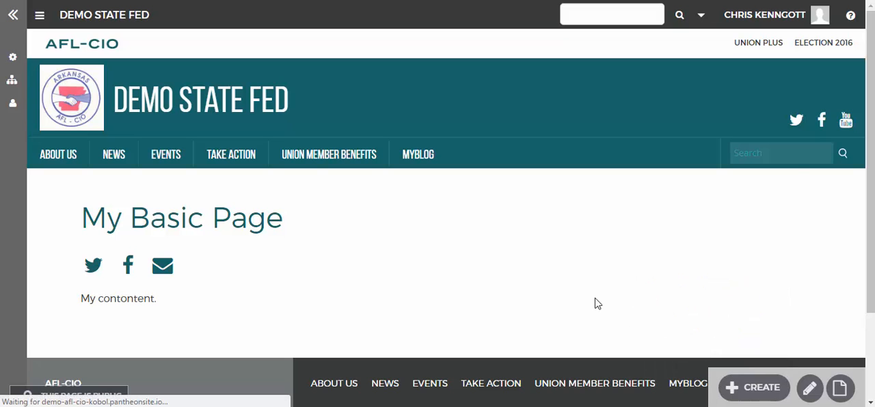
scroll(594, 303, down, 5)
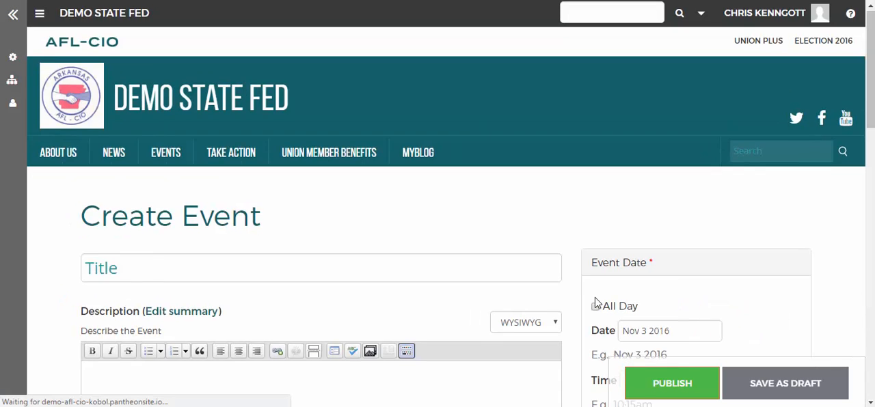
scroll(595, 298, down, 2)
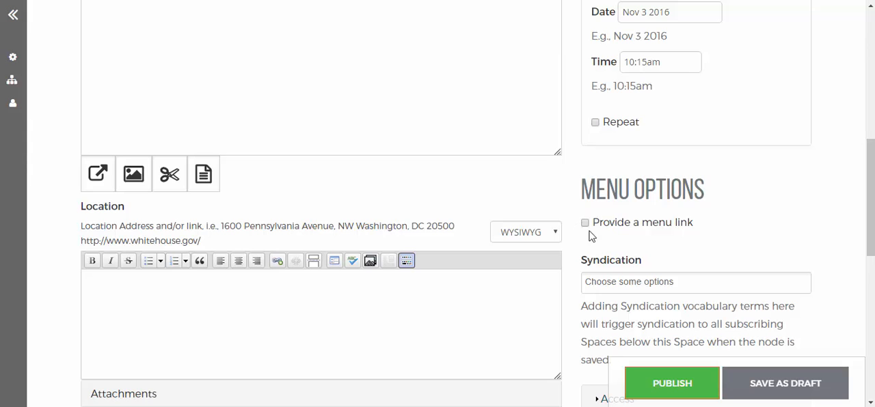
scroll(570, 236, up, 1)
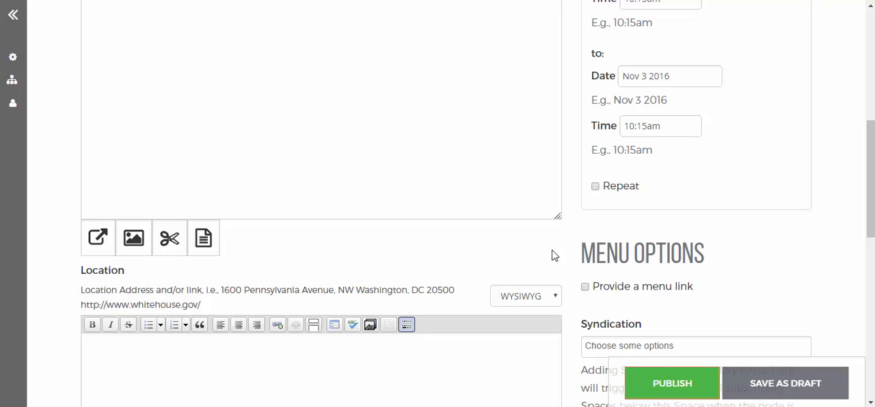
scroll(554, 255, up, 3)
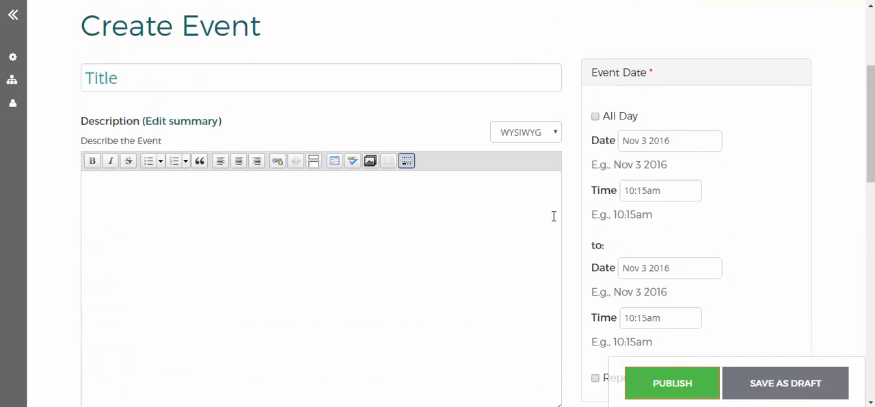
scroll(572, 298, down, 4)
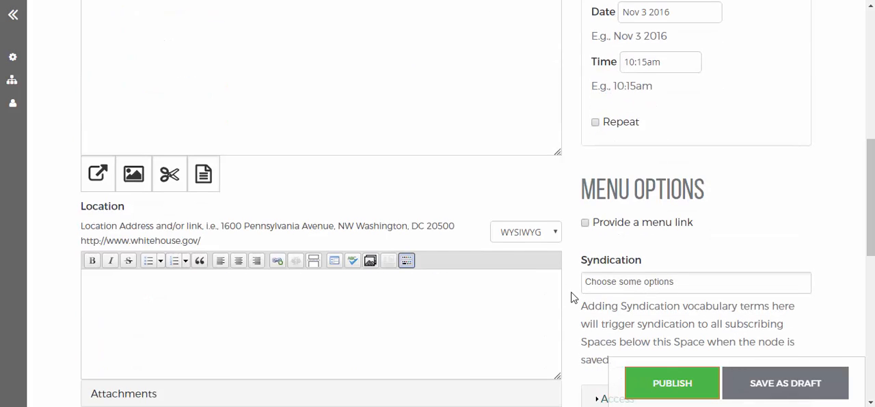
Step: Turn on the menu link option for the new event and look through the available parent choices
click(583, 224)
scroll(647, 254, down, 2)
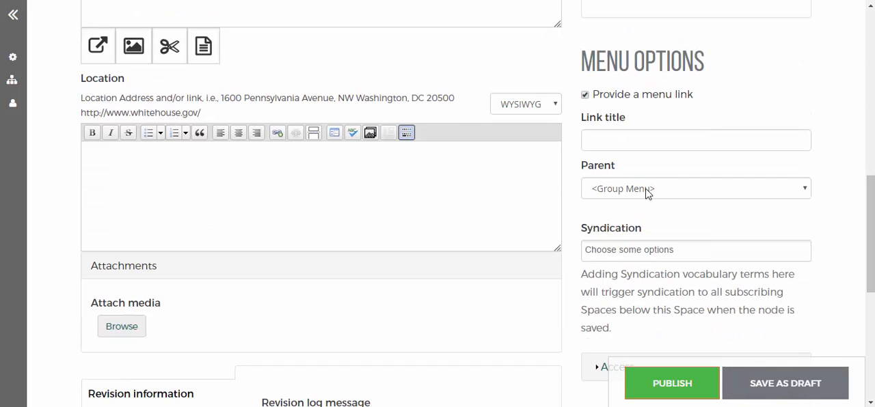
click(647, 192)
click(778, 111)
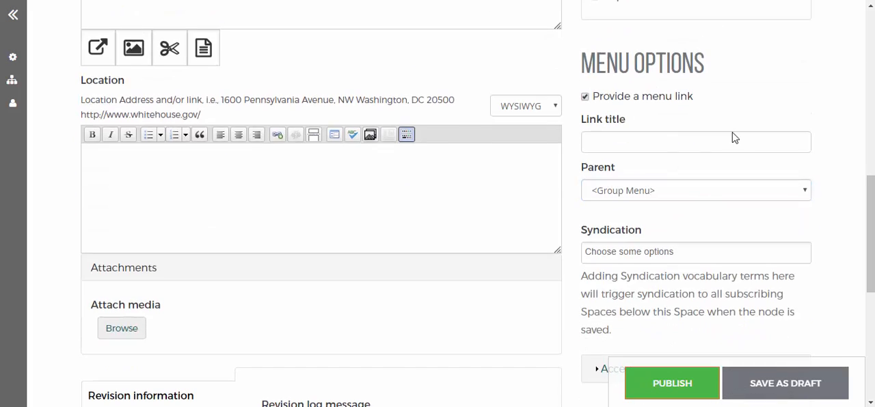
scroll(734, 137, up, 8)
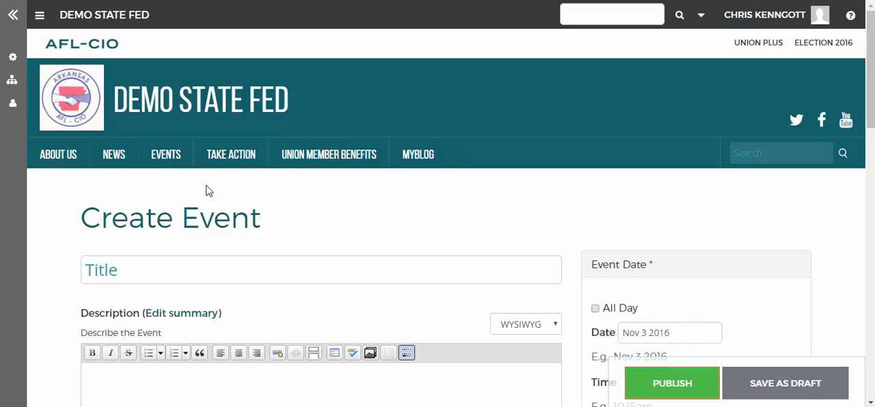
scroll(217, 197, down, 1)
scroll(217, 193, up, 1)
Step: Leave the event form for the Events page, look over its calendar, and return to the space homepage
click(168, 157)
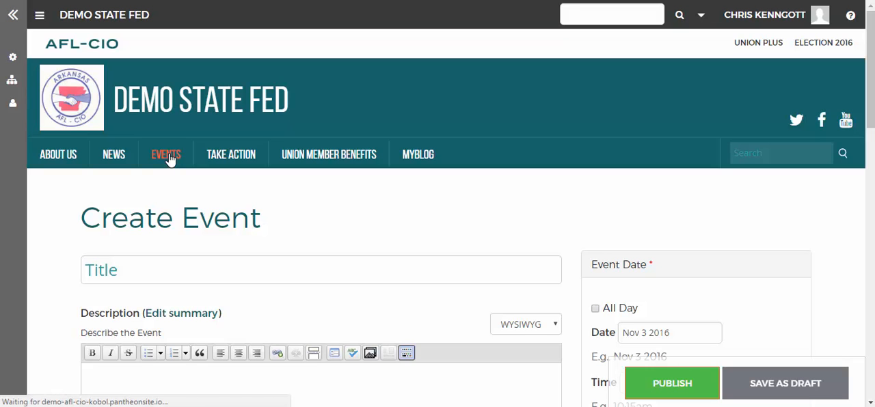
scroll(290, 300, down, 3)
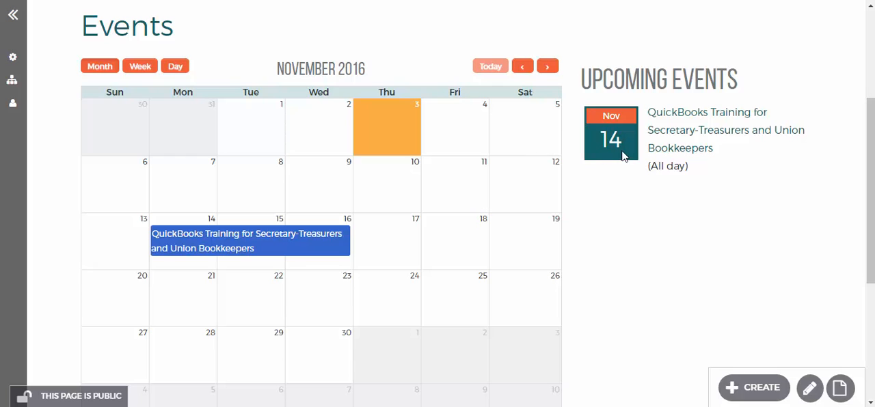
scroll(613, 202, up, 3)
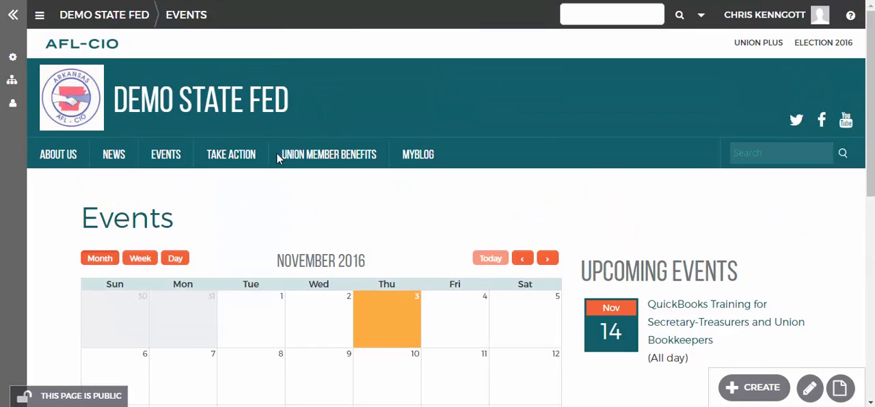
click(318, 127)
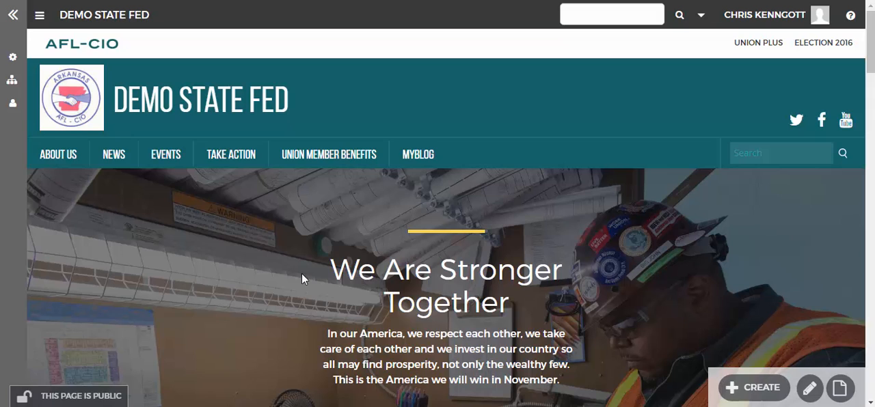
click(738, 391)
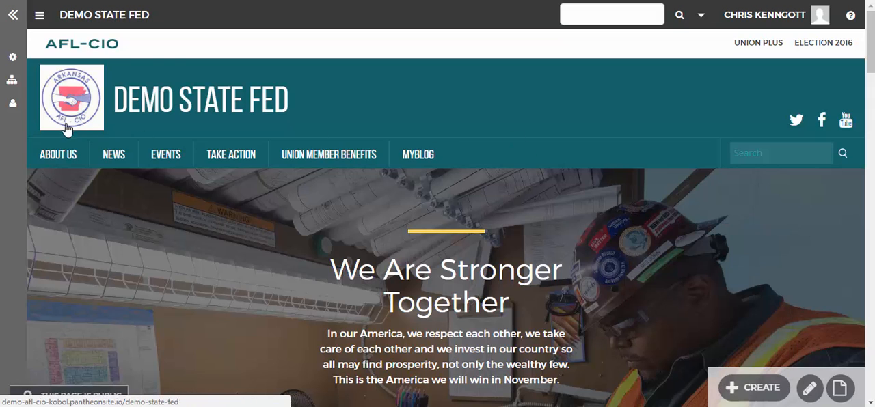
Step: Start a new Articles Section in the DEMO State Fed space and title it Press
mouse_move(11, 82)
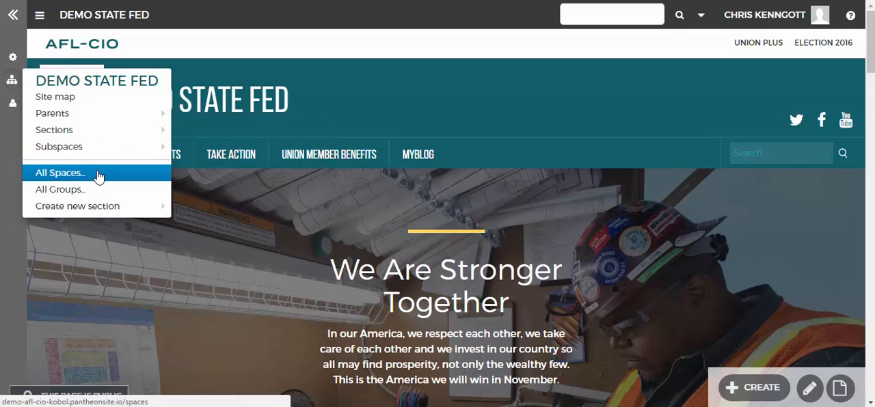
mouse_move(98, 213)
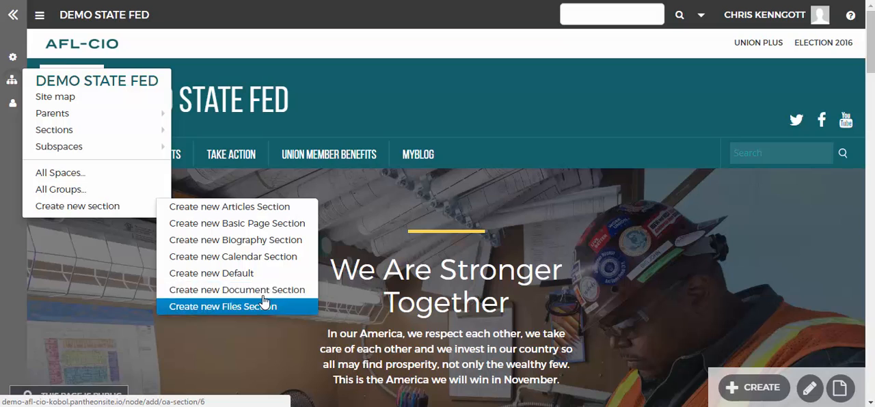
click(265, 214)
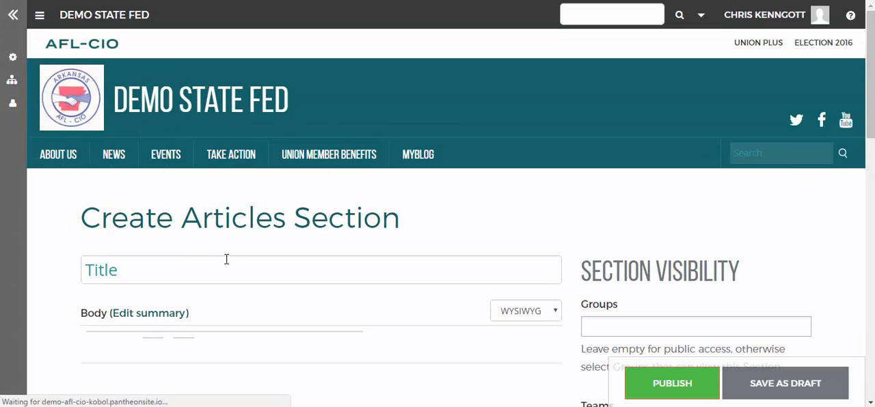
click(224, 265)
text(Press)
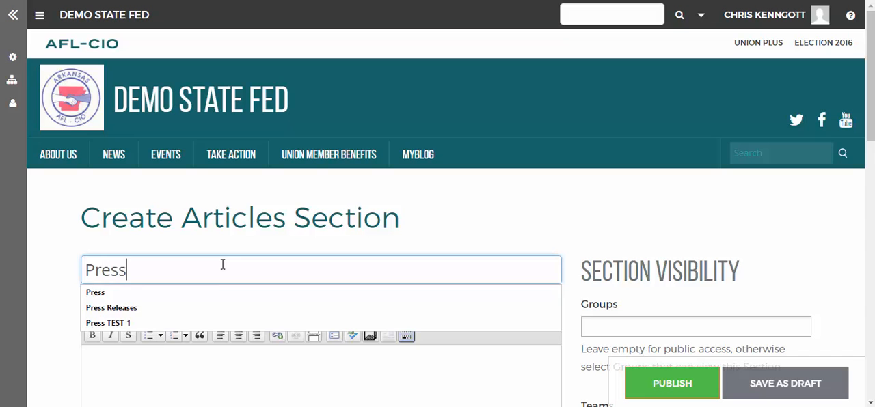
click(365, 199)
Step: Review the section's menu options, keep the Press link enabled under <Group Menu>, and publish the section
scroll(373, 251, down, 2)
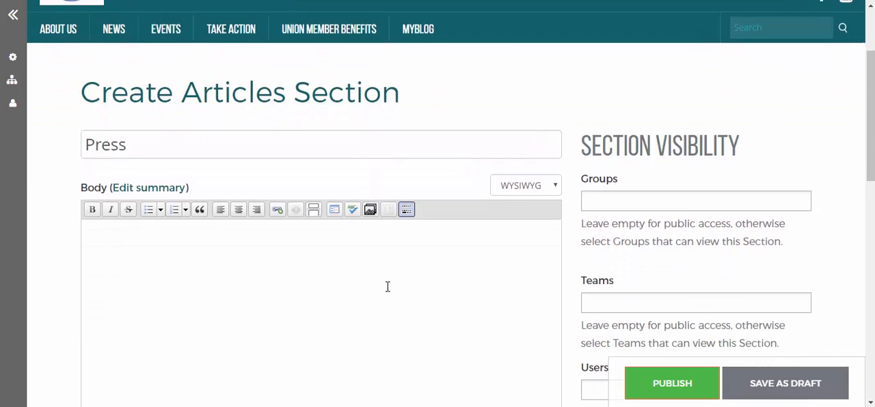
scroll(674, 352, down, 3)
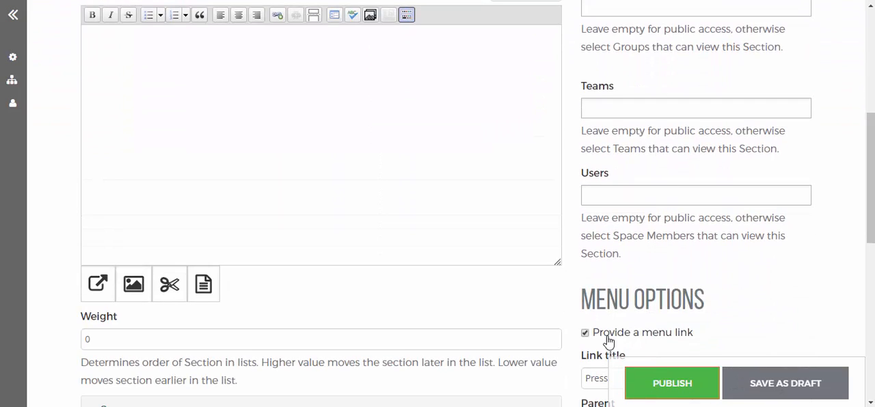
scroll(688, 336, down, 2)
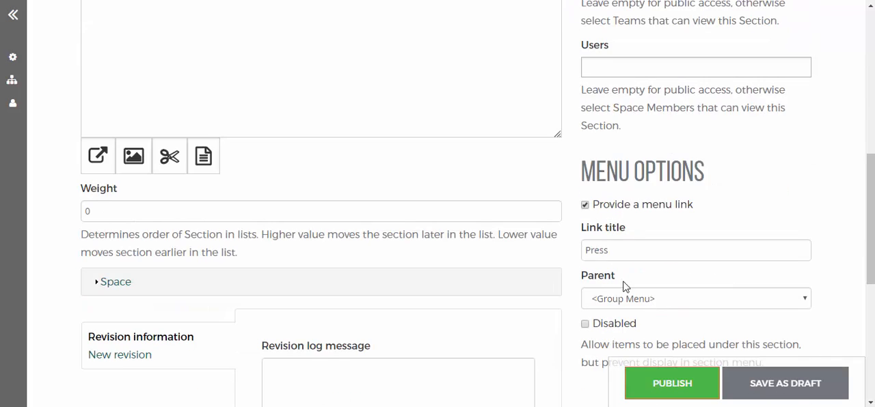
scroll(623, 285, down, 2)
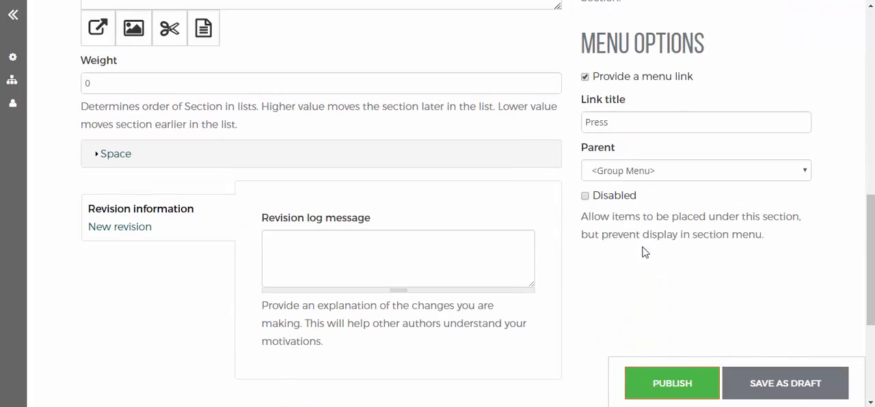
click(646, 378)
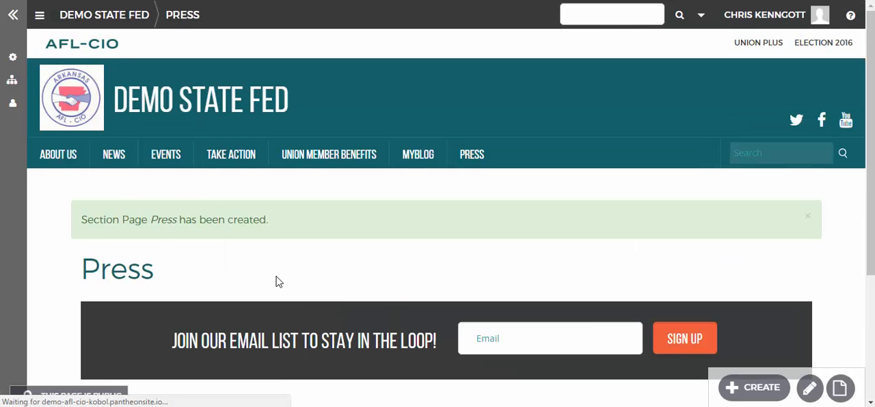
Step: Look over the new Press section page and its menu link, and return to the space homepage
scroll(276, 281, down, 2)
scroll(276, 281, up, 2)
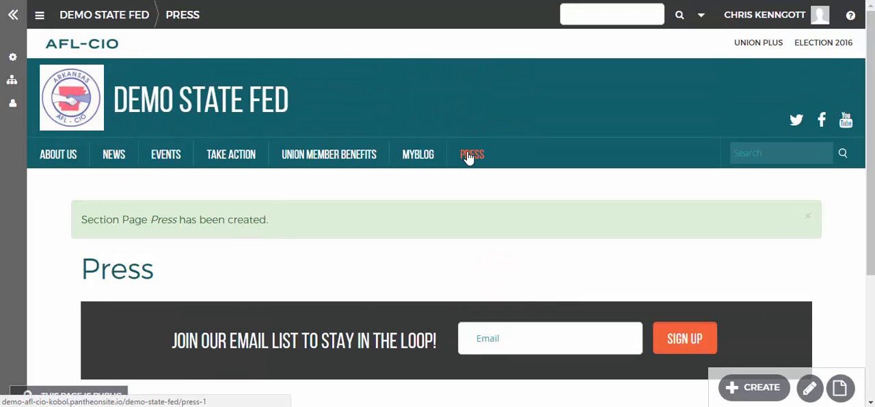
mouse_move(726, 387)
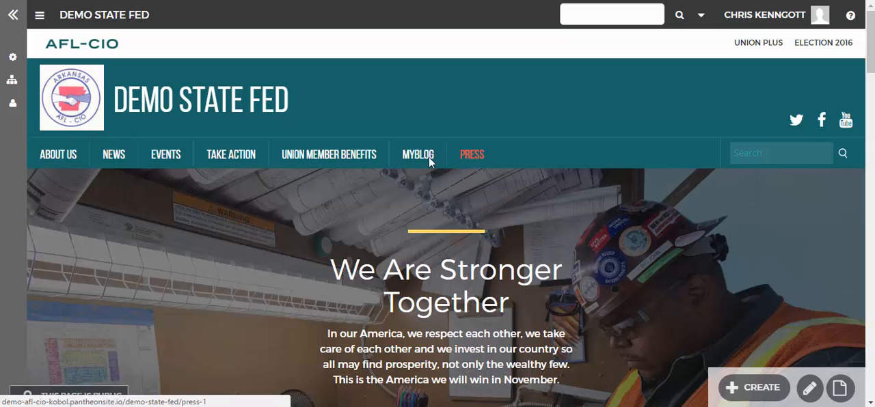
Step: Delete the Press link from the DEMO State Fed space menu configuration
mouse_move(12, 80)
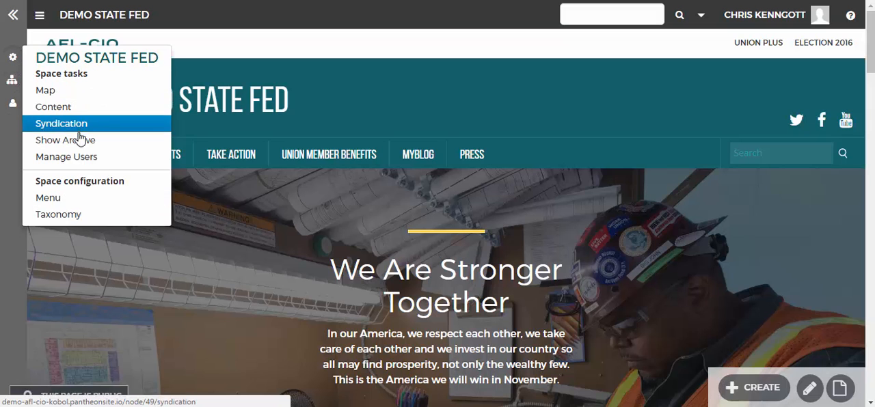
click(75, 198)
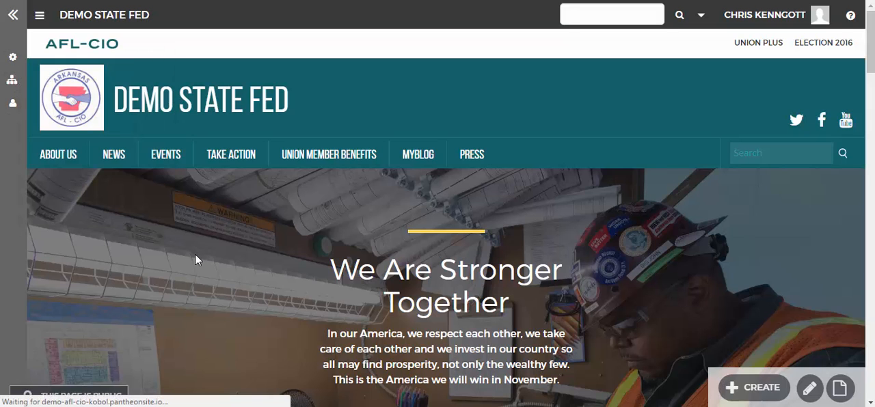
scroll(237, 311, down, 2)
scroll(240, 316, down, 3)
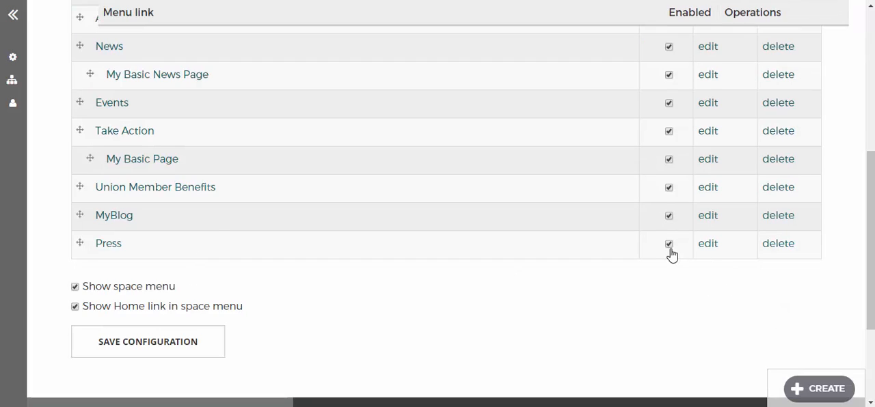
click(765, 248)
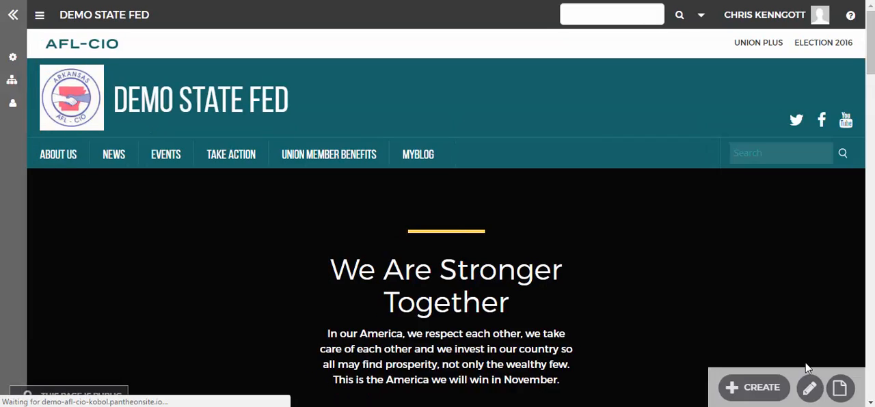
Step: Check the content creation options, and archive the newly created Press section page from the space's content list
click(765, 388)
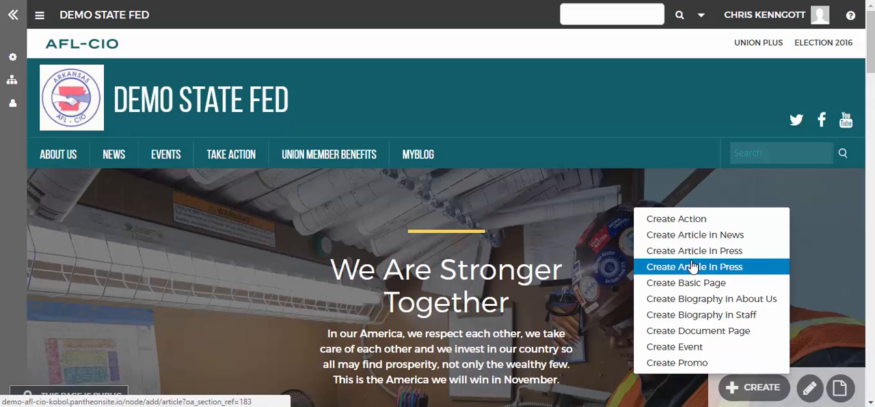
click(12, 57)
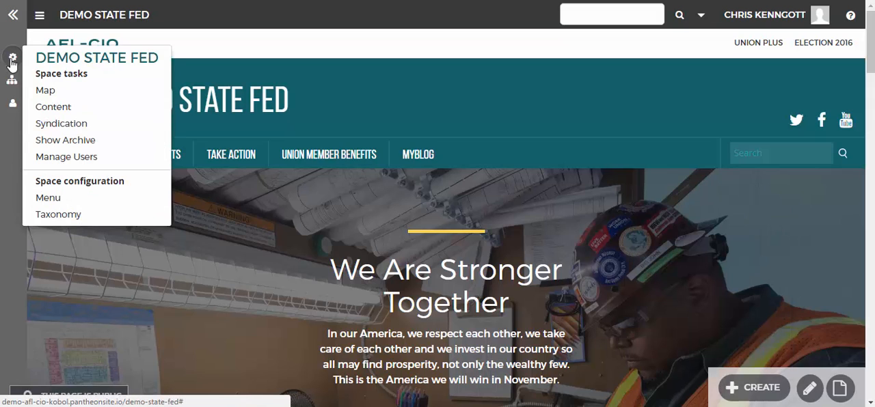
click(76, 103)
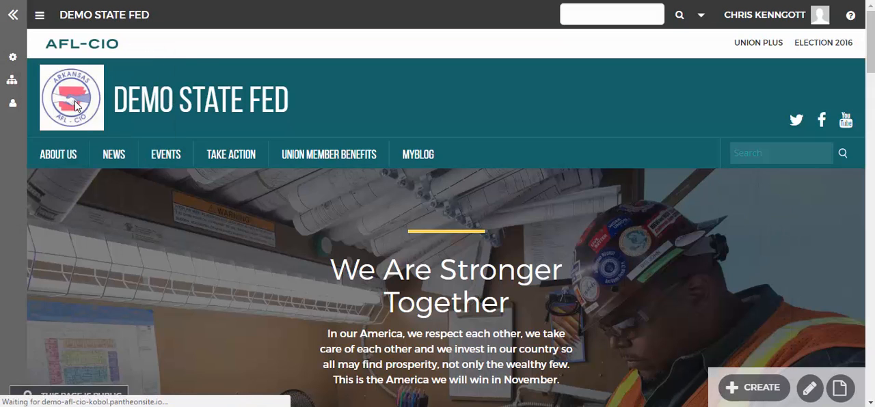
click(14, 63)
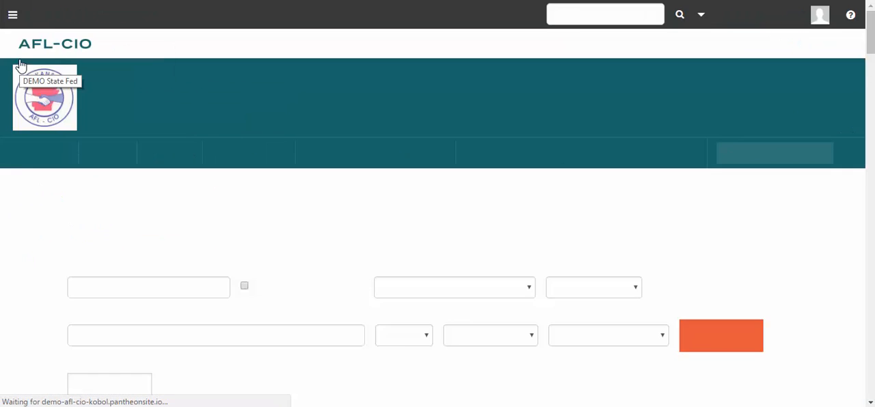
scroll(174, 284, down, 5)
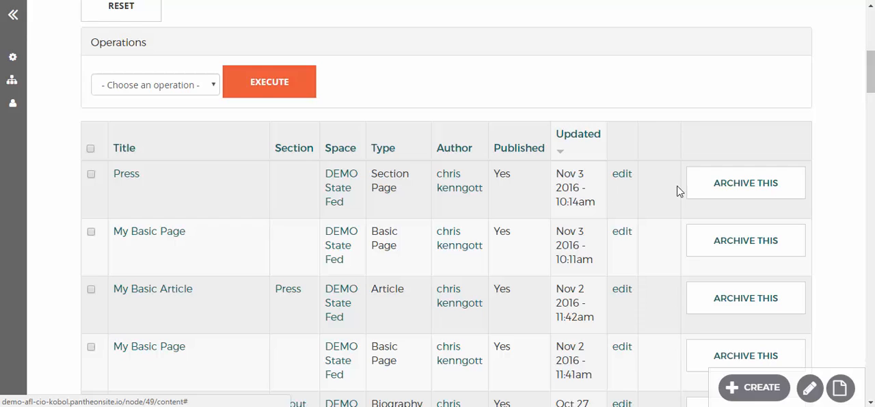
click(734, 192)
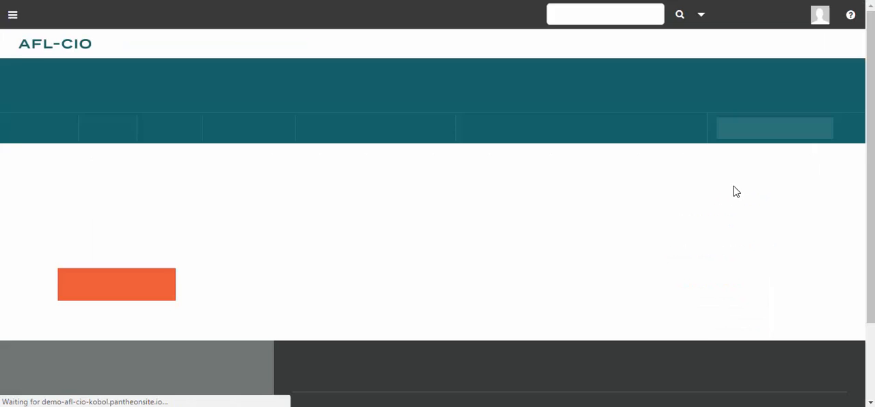
click(129, 309)
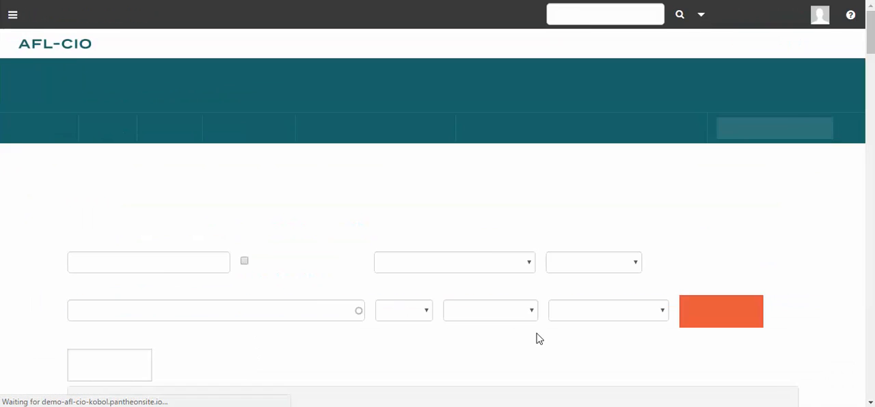
Step: Look over the space's content list, return to the homepage, and check which content types can be created
scroll(350, 351, down, 1)
scroll(348, 349, down, 3)
scroll(322, 308, up, 3)
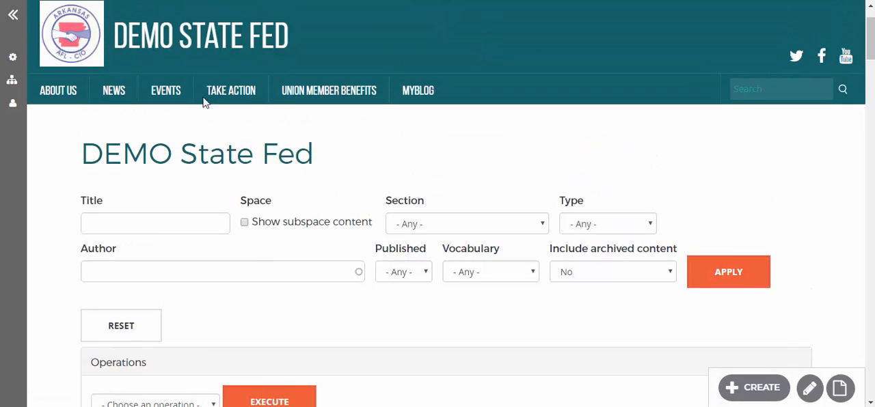
click(210, 51)
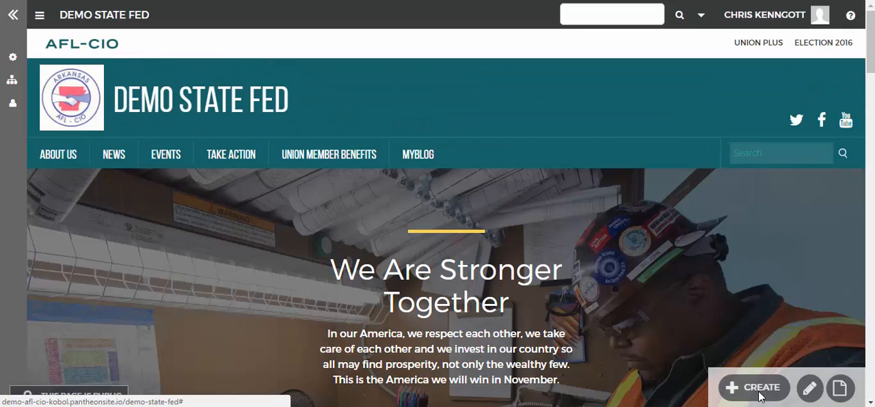
click(758, 396)
Step: Review the space's administration and navigation options, including the section types offered for a new section
click(12, 80)
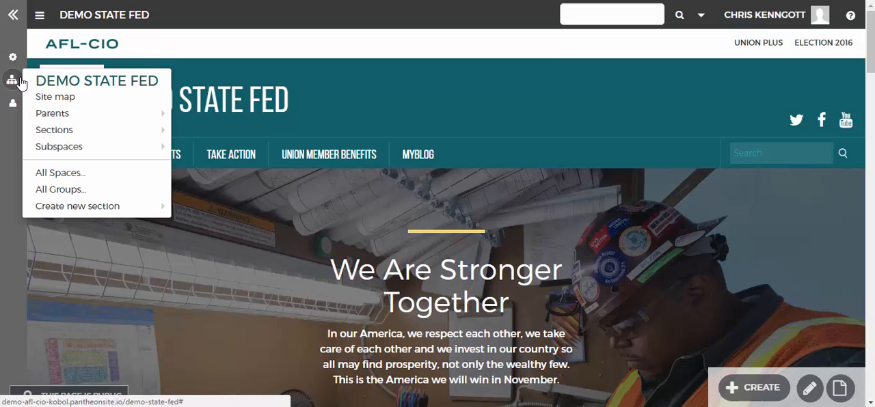
mouse_move(12, 102)
mouse_move(14, 59)
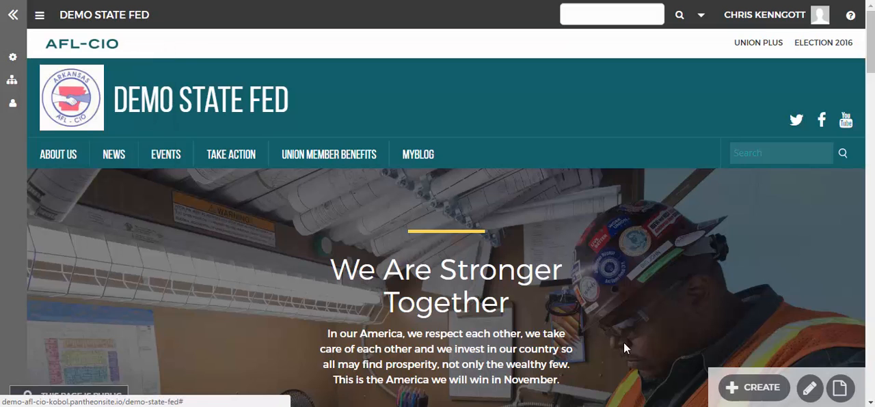
mouse_move(757, 387)
mouse_move(14, 82)
mouse_move(75, 206)
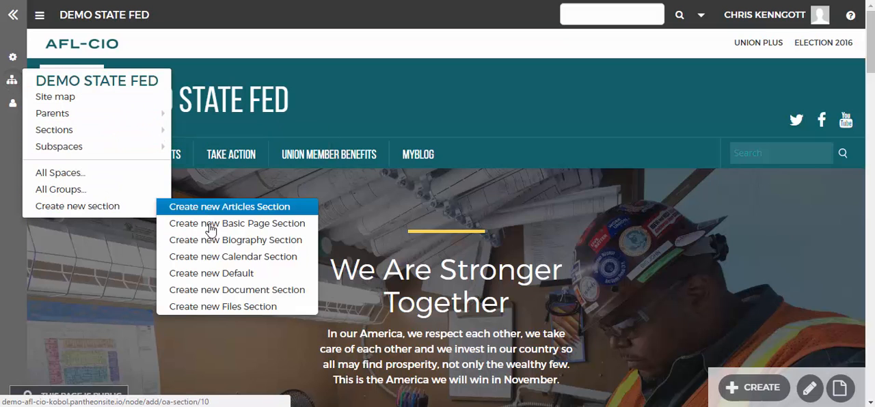